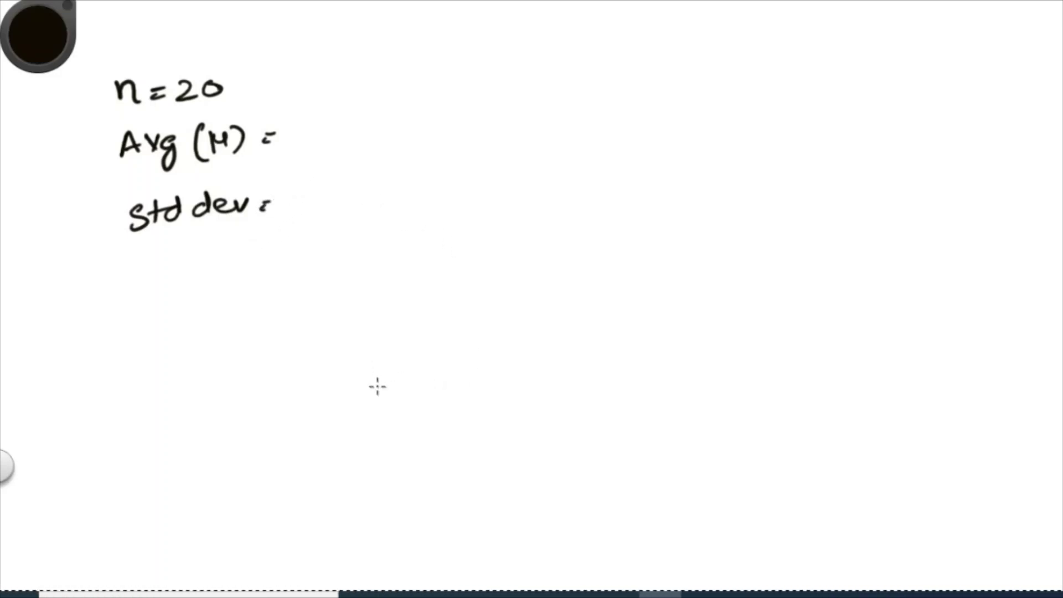
Sketch three X marks on the whiteboard as sample data points
drag(370, 381, 392, 395)
drag(399, 377, 375, 407)
mouse_move(478, 256)
mouse_down()
mouse_move(505, 270)
mouse_move(489, 272)
mouse_up()
drag(592, 378, 614, 392)
drag(611, 376, 596, 397)
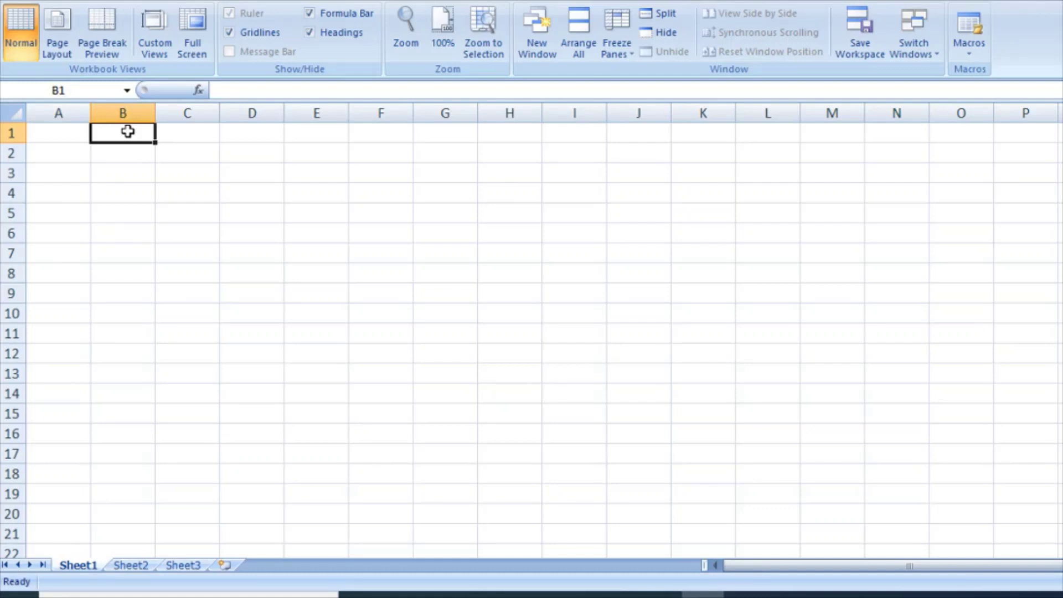
Enter the heading Data in B1 and Days in A1, ending on cell B2
text(Daa)
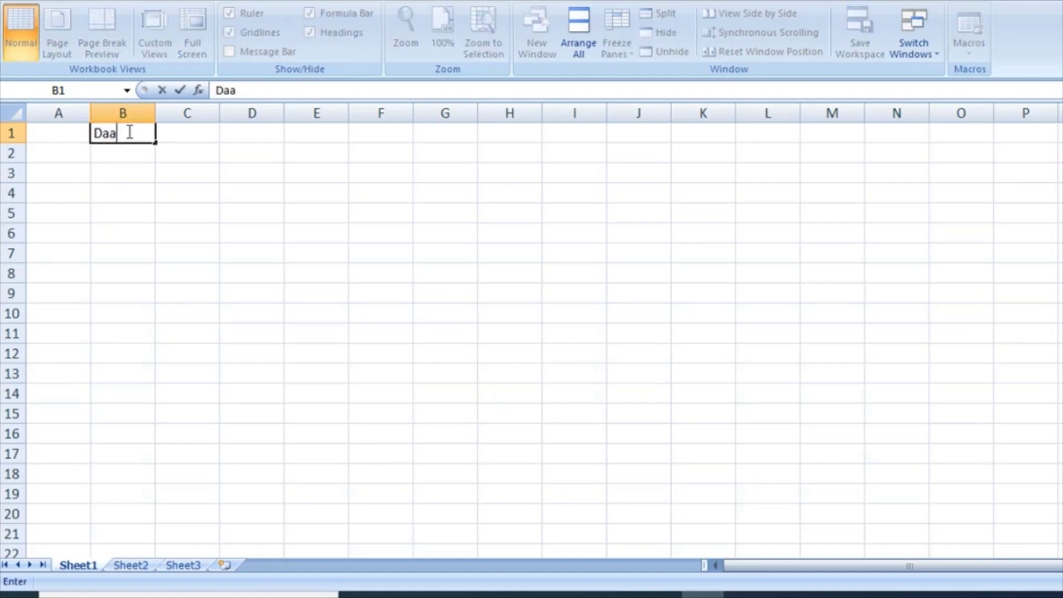
key(BackSpace)
text(ta)
key(Return)
key(ctrl+Home)
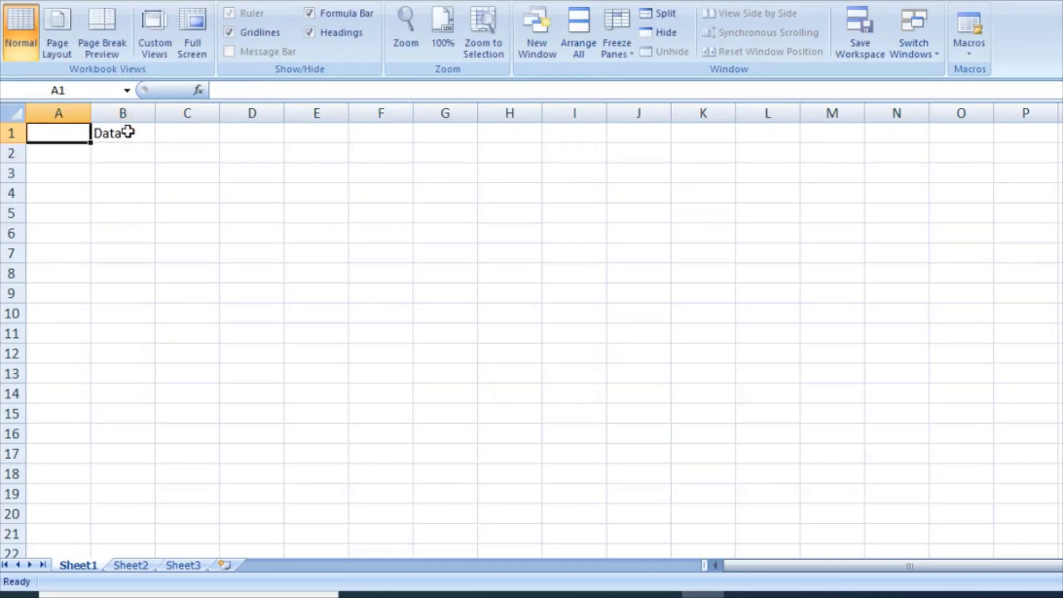
text(Days)
key(Return)
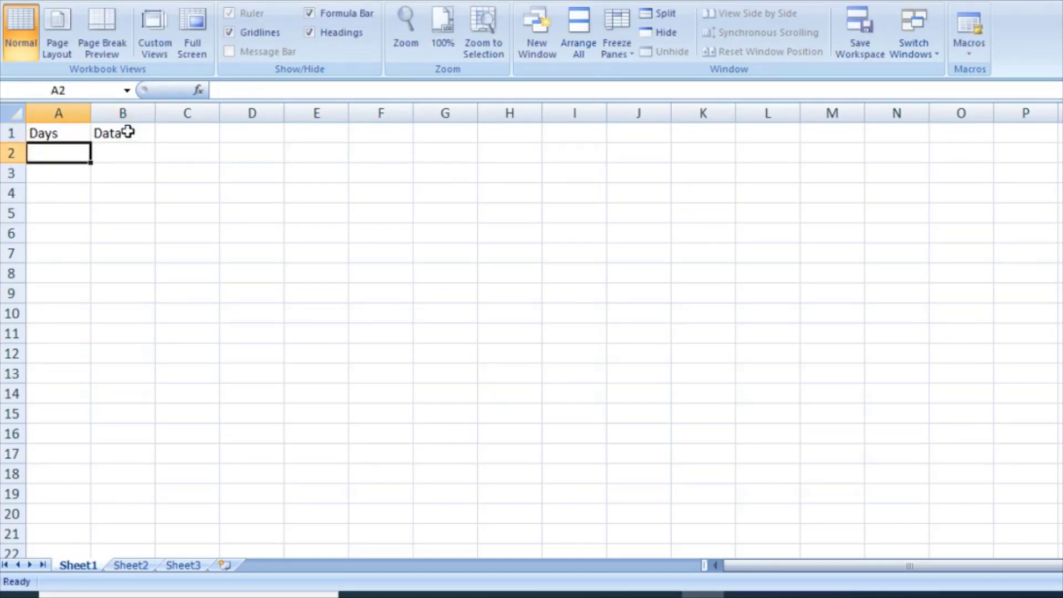
key(Right)
key(Right)
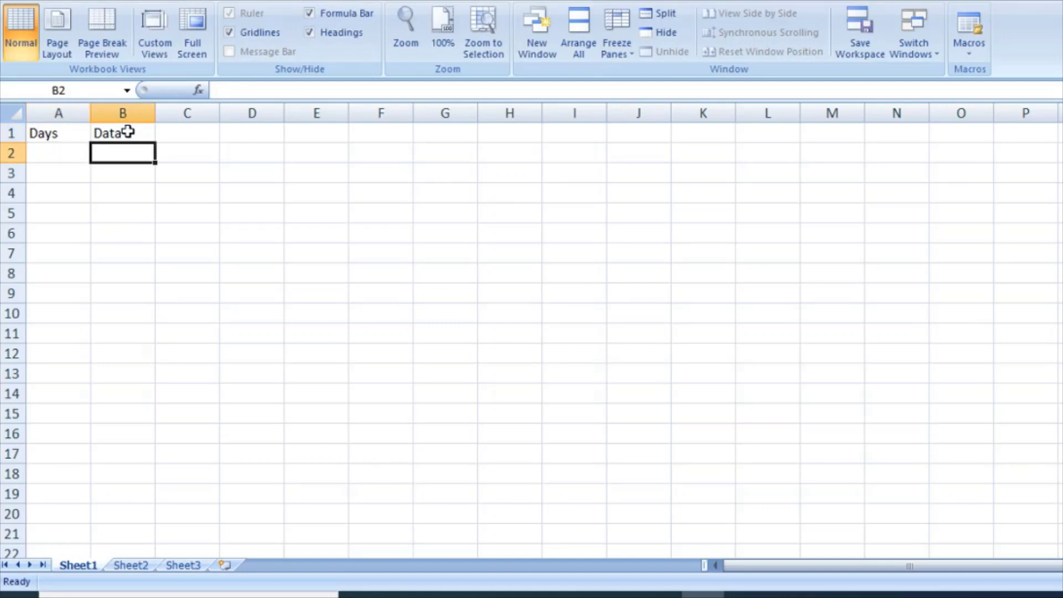
key(Up)
key(Left)
key(Down)
Enter =RANDBETWEEN(50,100) in B2 for a random data value
text(=)
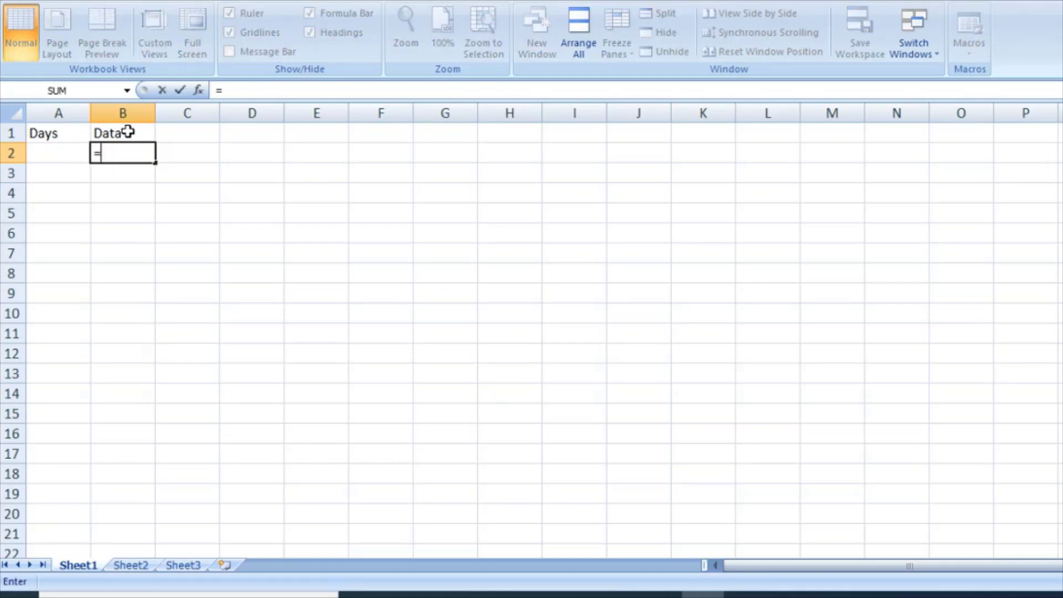
text(randb)
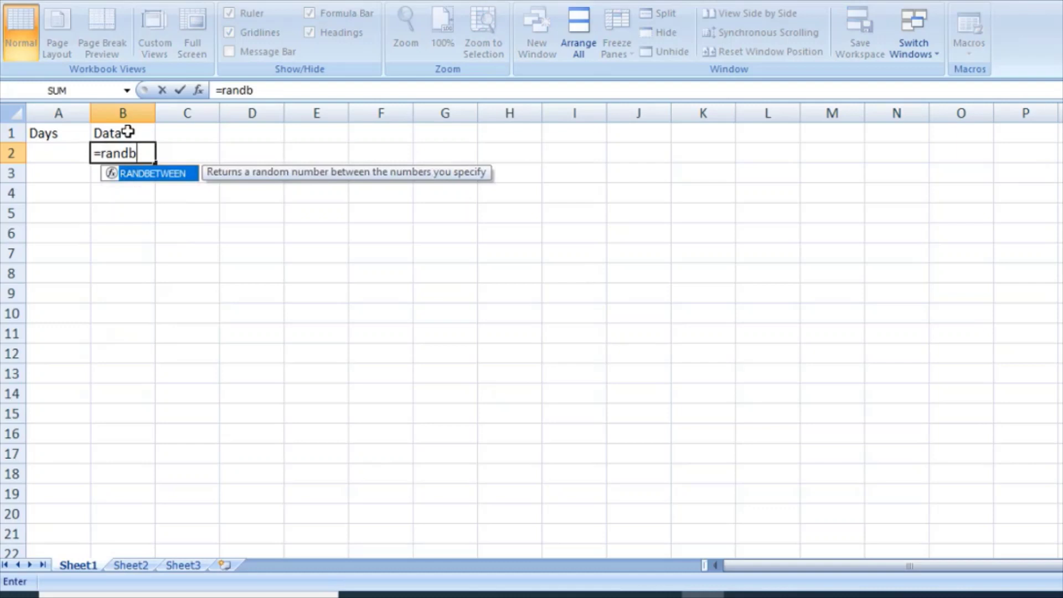
text(etwen)
key(BackSpace)
text(e)
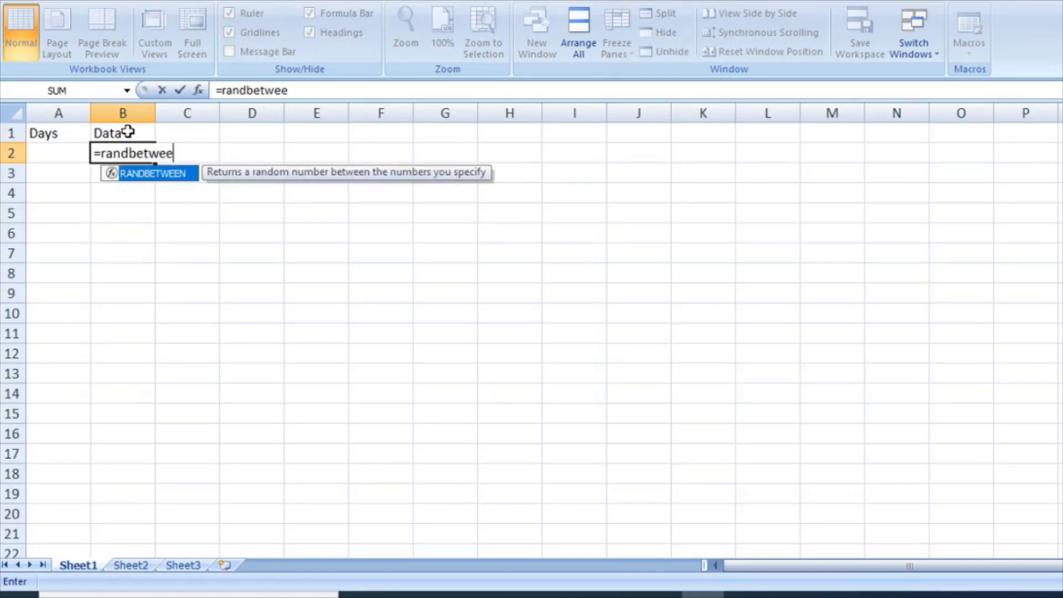
text(n()
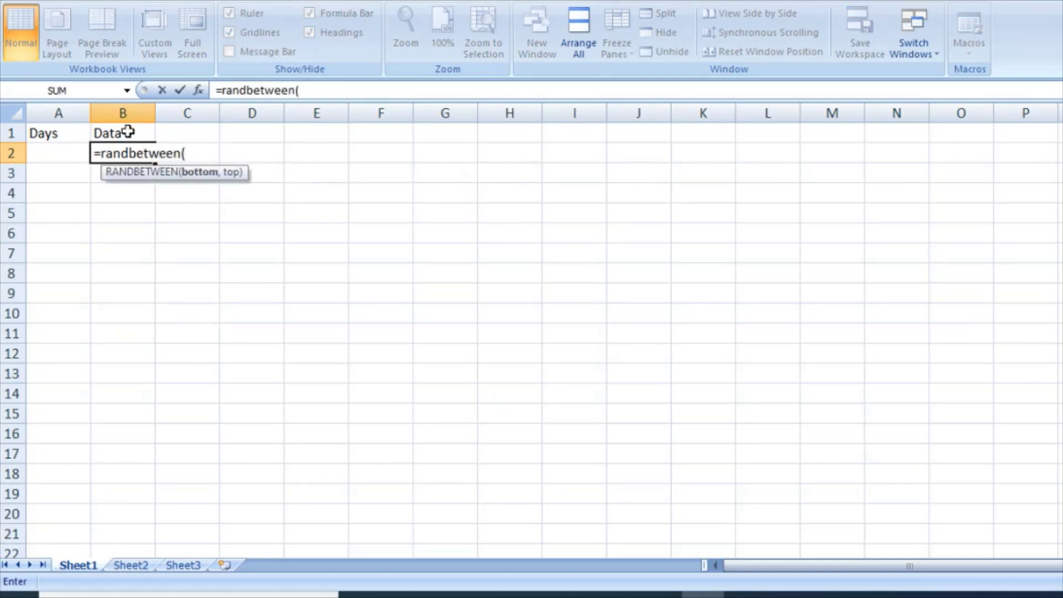
text(50,100)
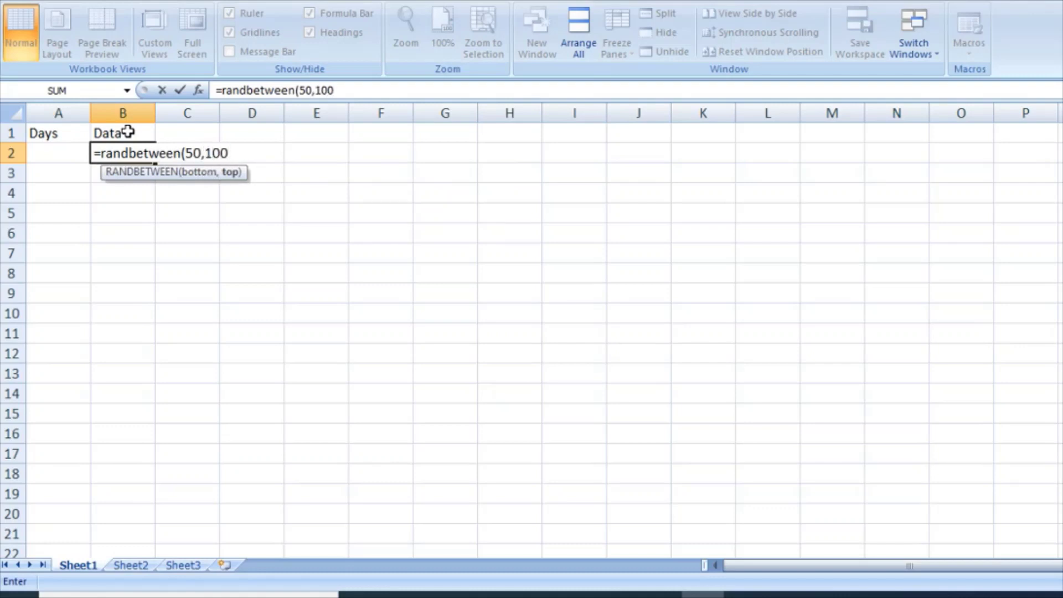
text())
key(Return)
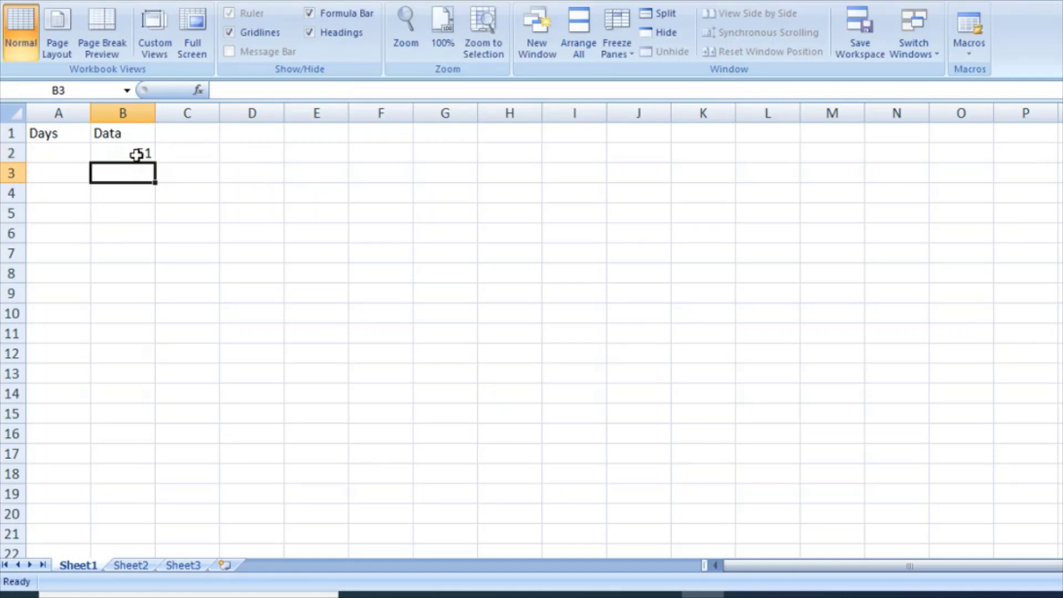
click(137, 155)
Number the first two days 1 and 2 in A2 and A3
click(53, 159)
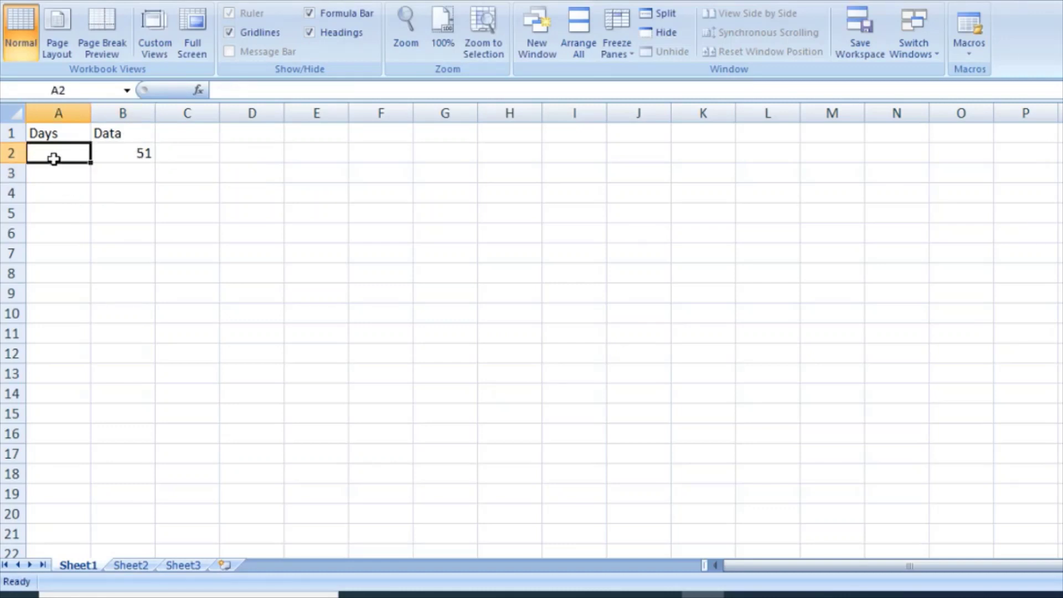
text(1)
key(Return)
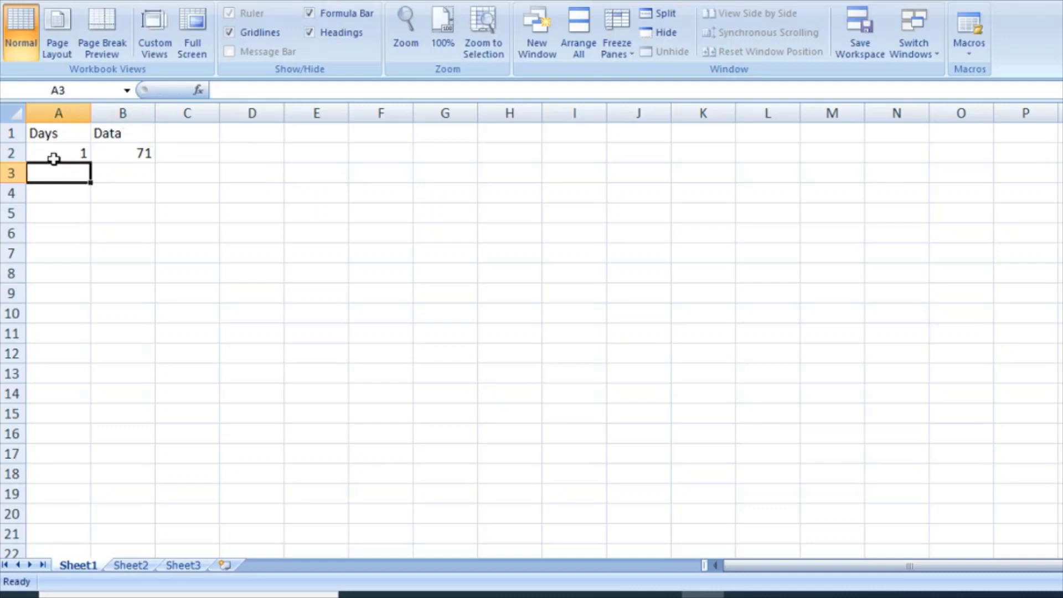
text(2)
key(Return)
click(55, 161)
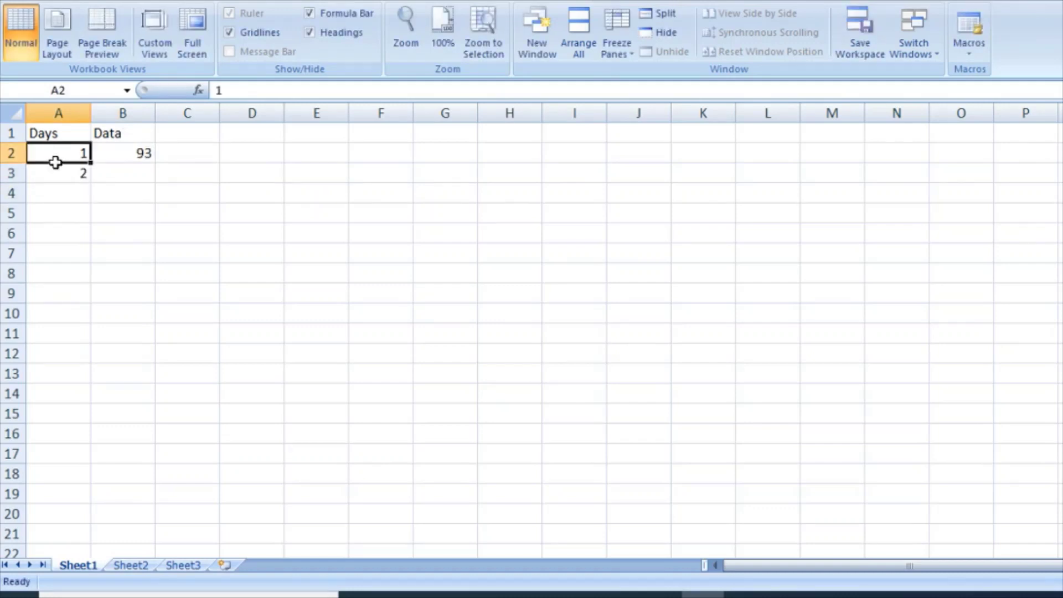
Fill days 1–20 down A2:A21 and copy the RANDBETWEEN formula down B2:B21
drag(56, 162, 66, 545)
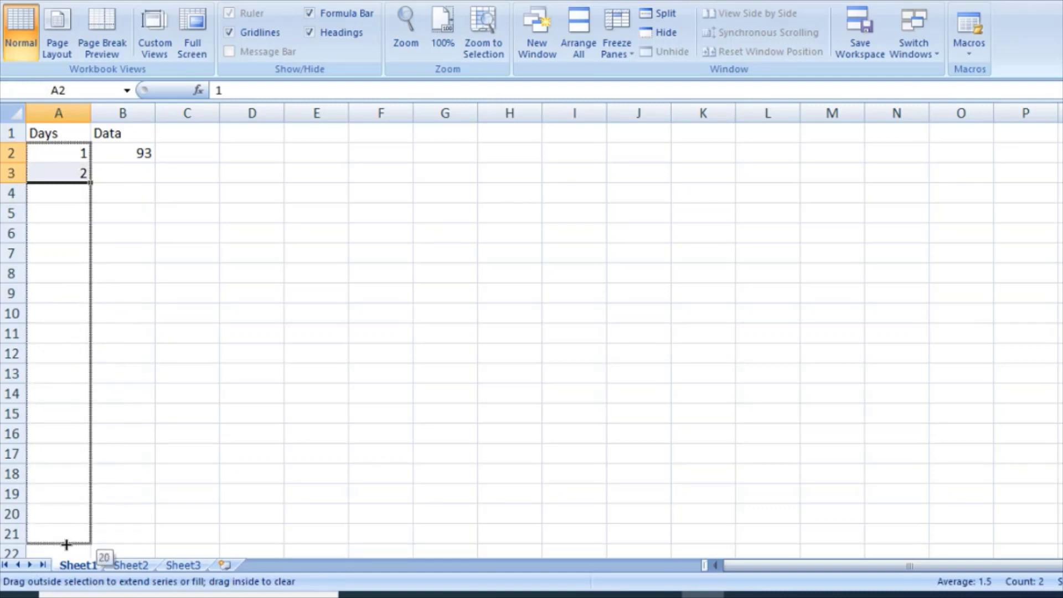
drag(66, 544, 65, 545)
click(139, 169)
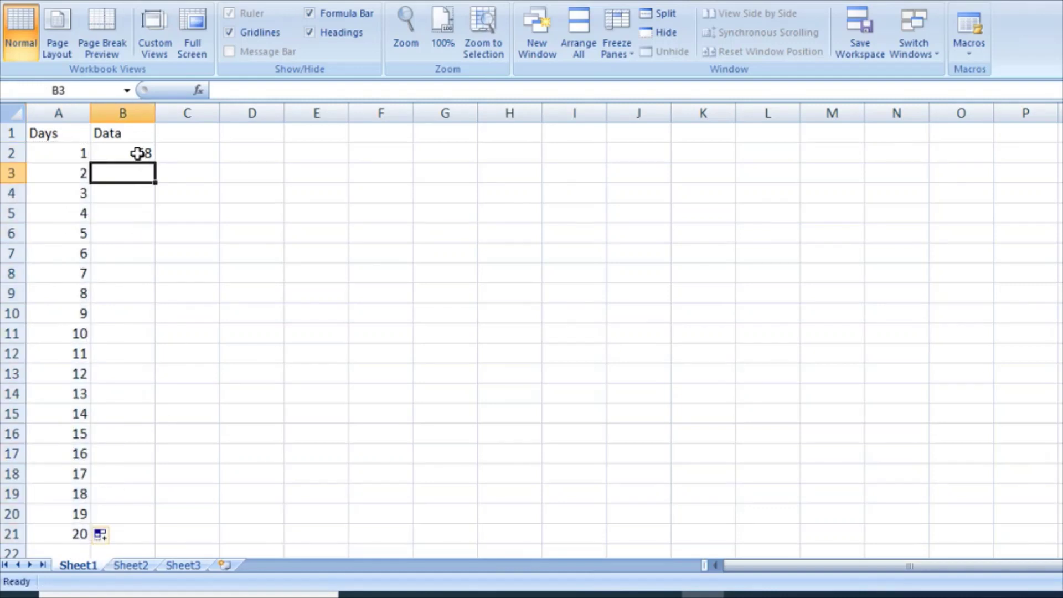
click(136, 151)
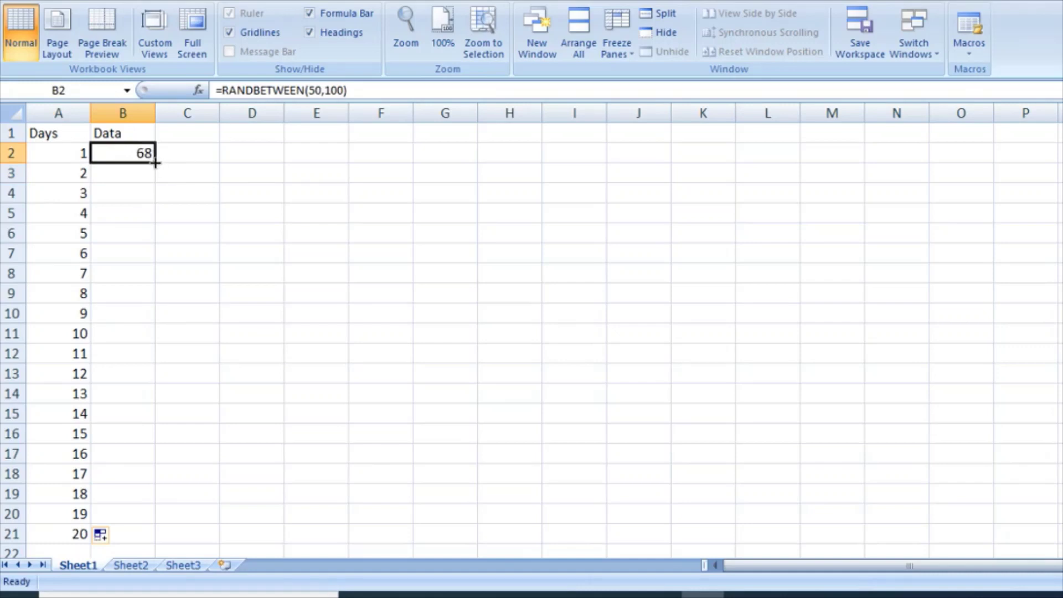
drag(155, 163, 131, 505)
scroll(258, 271, up, 1)
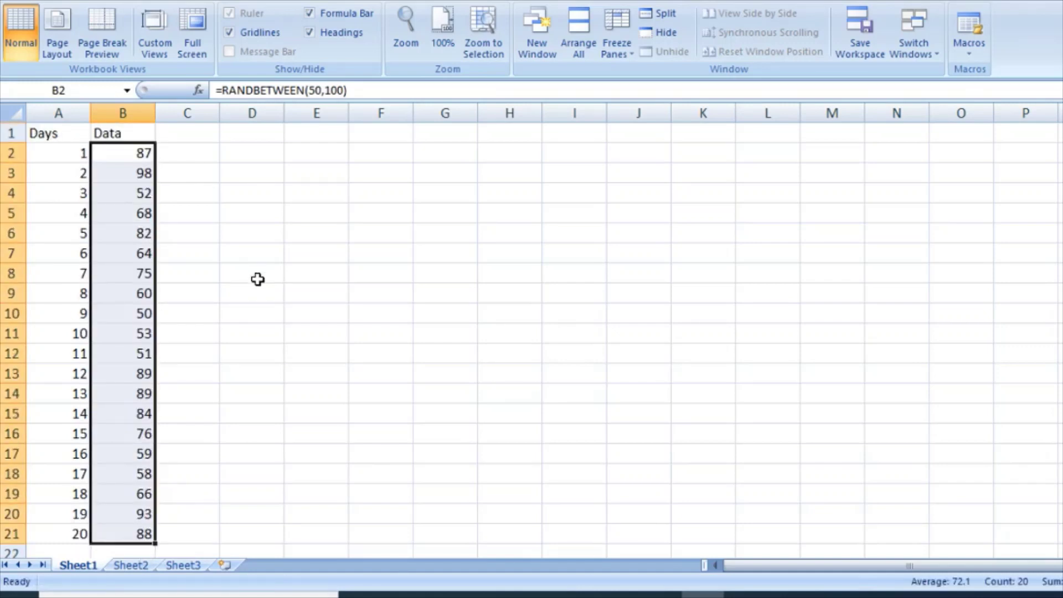
click(121, 152)
drag(122, 152, 115, 532)
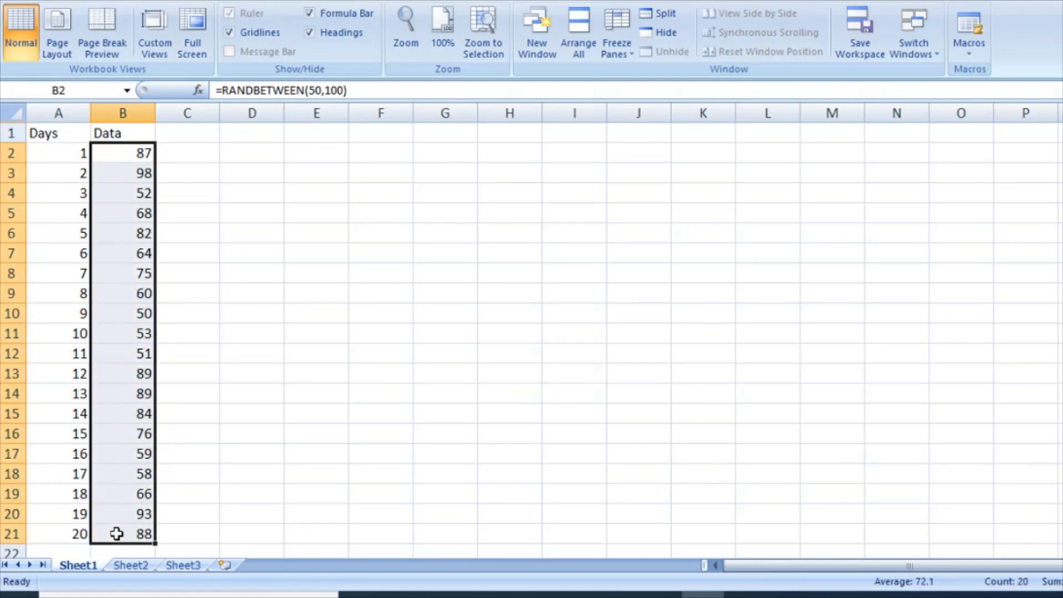
key(ctrl+c)
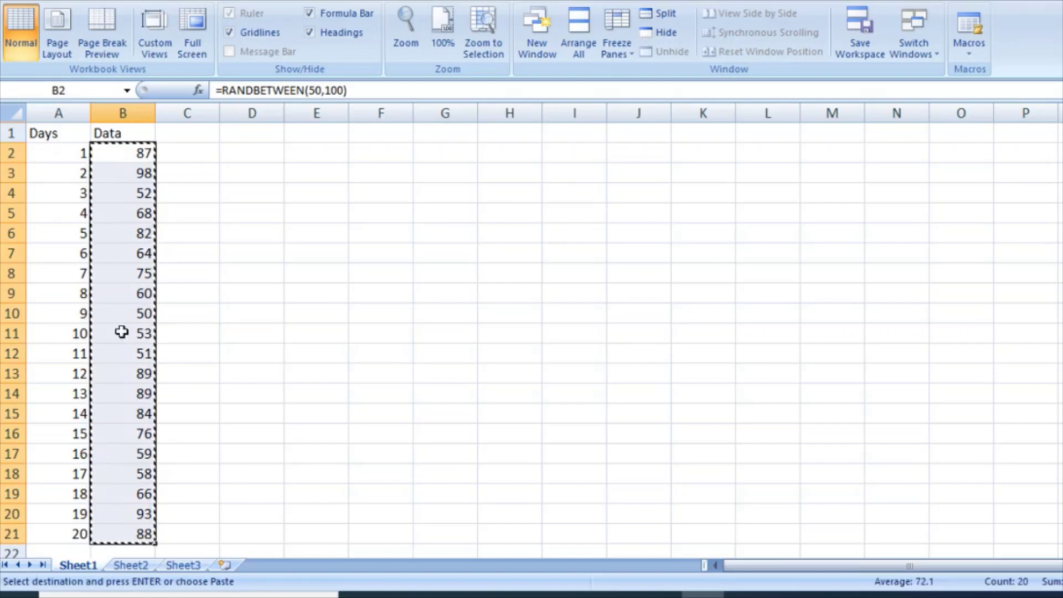
click(126, 157)
right_click(126, 157)
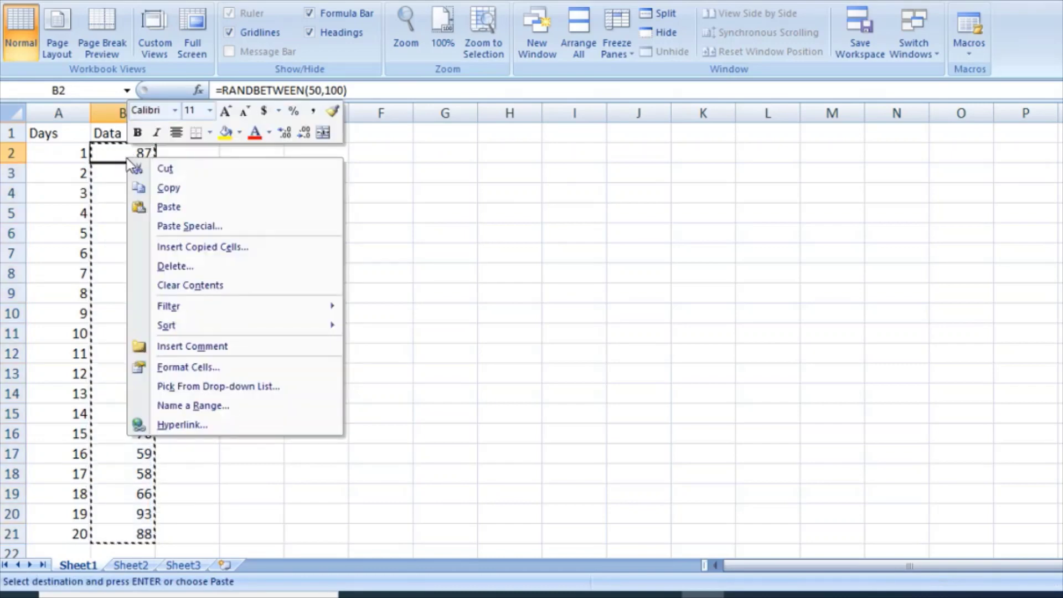
click(169, 224)
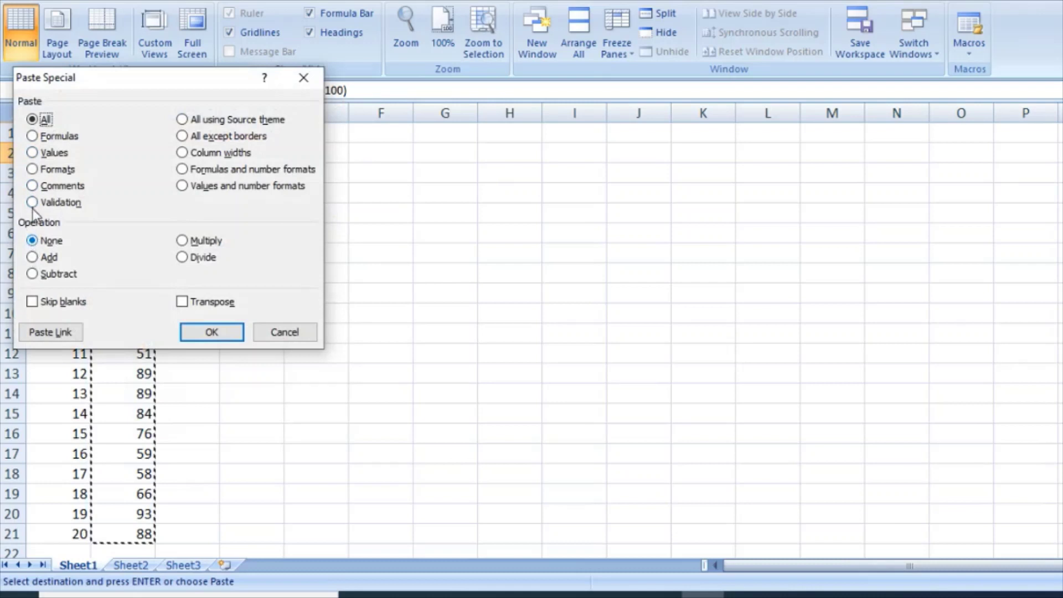
click(33, 155)
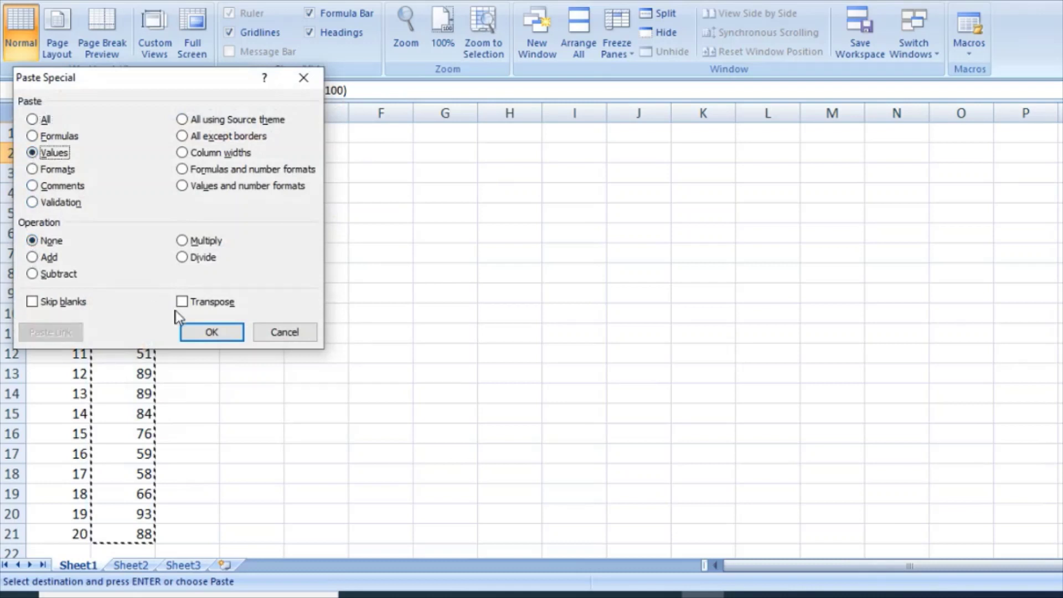
click(198, 333)
click(244, 243)
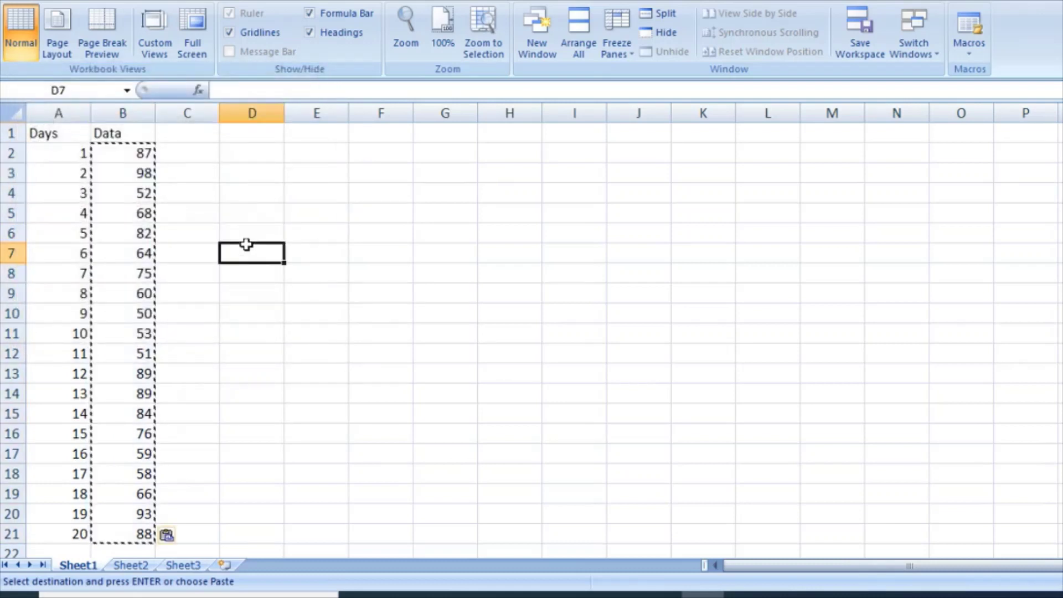
drag(159, 191, 136, 182)
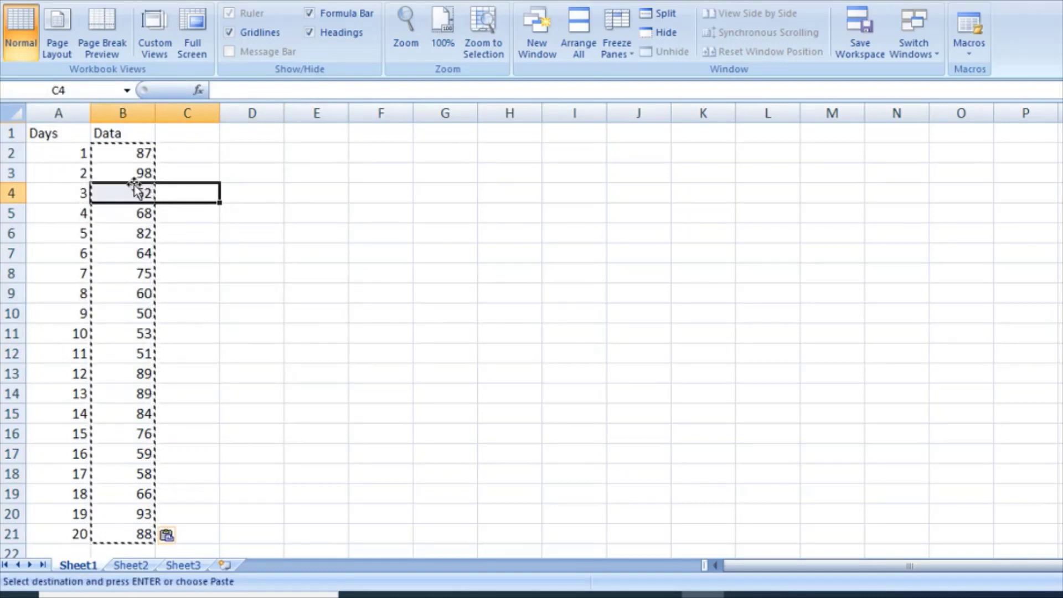
click(131, 221)
key(Down)
key(Down)
key(Down)
key(Down)
key(Down)
key(Down)
key(Down)
key(Down)
key(Down)
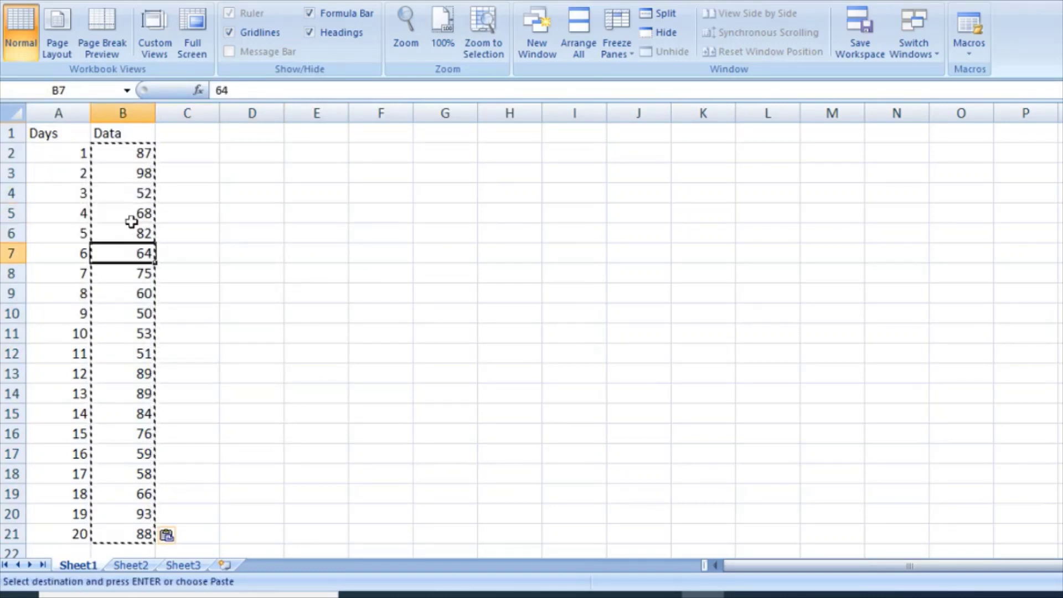
key(Down)
key(Up)
key(Up)
key(Up)
key(Up)
key(Up)
key(Up)
key(Up)
key(Up)
key(Up)
key(Up)
key(Up)
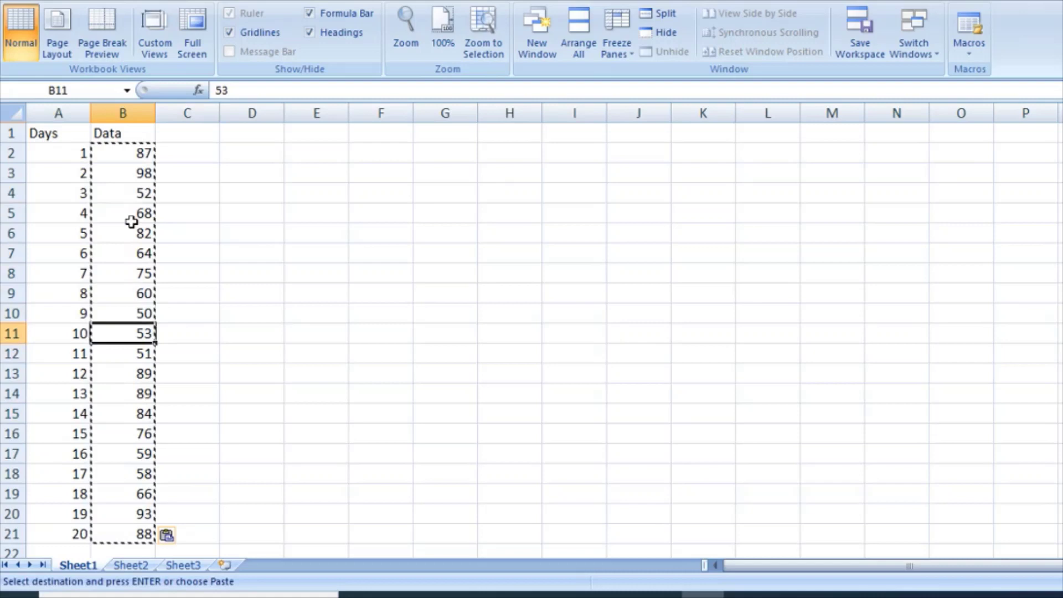
key(Up)
key(Up)
key(Up)
key(Right)
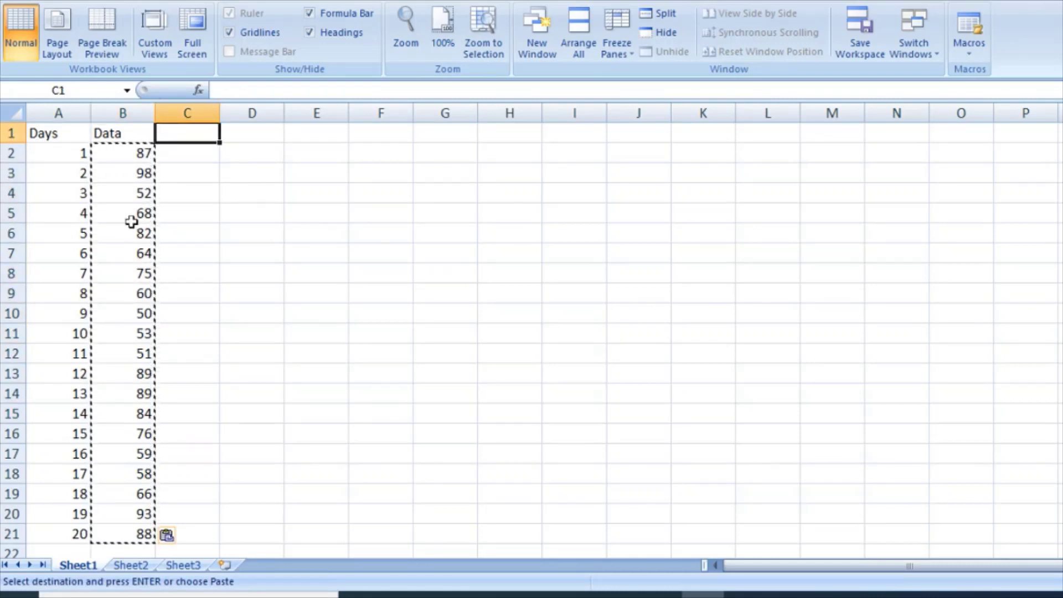
Label column C with the heading Average
text(Av)
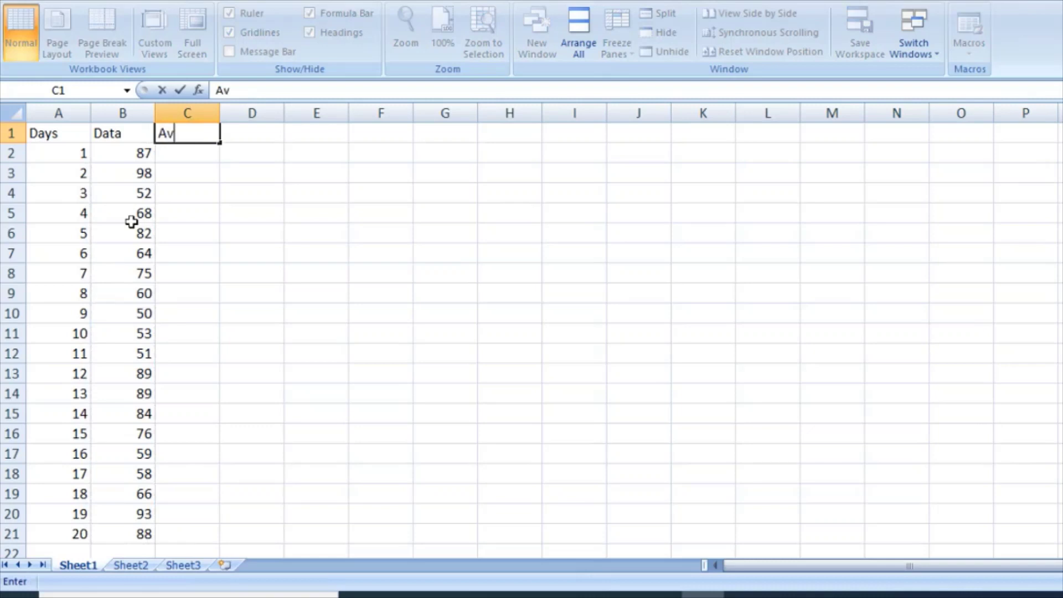
text(ergae)
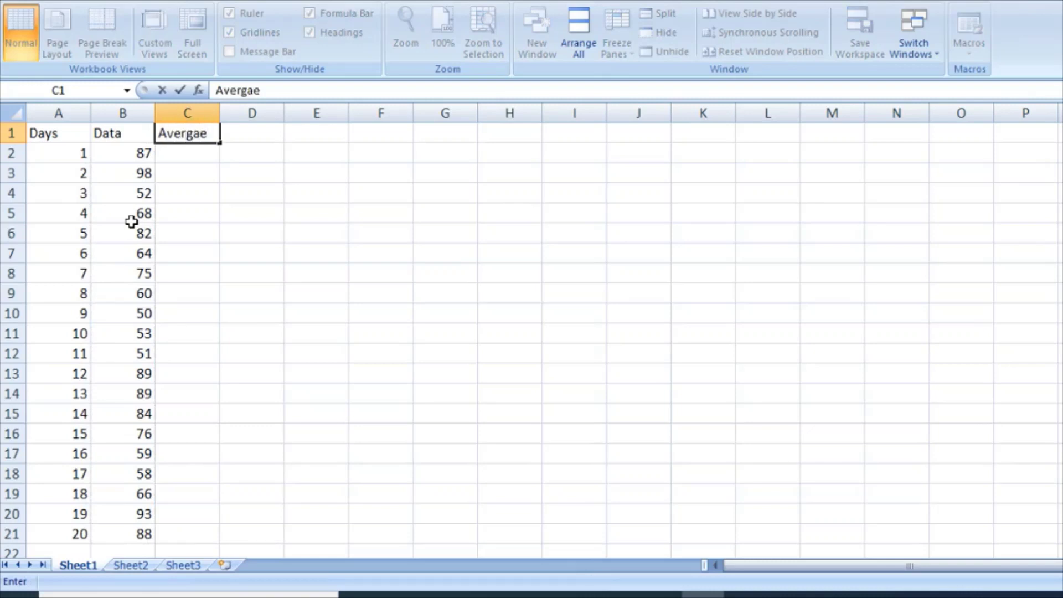
key(BackSpace)
key(BackSpace)
key(BackSpace)
text(age)
key(Return)
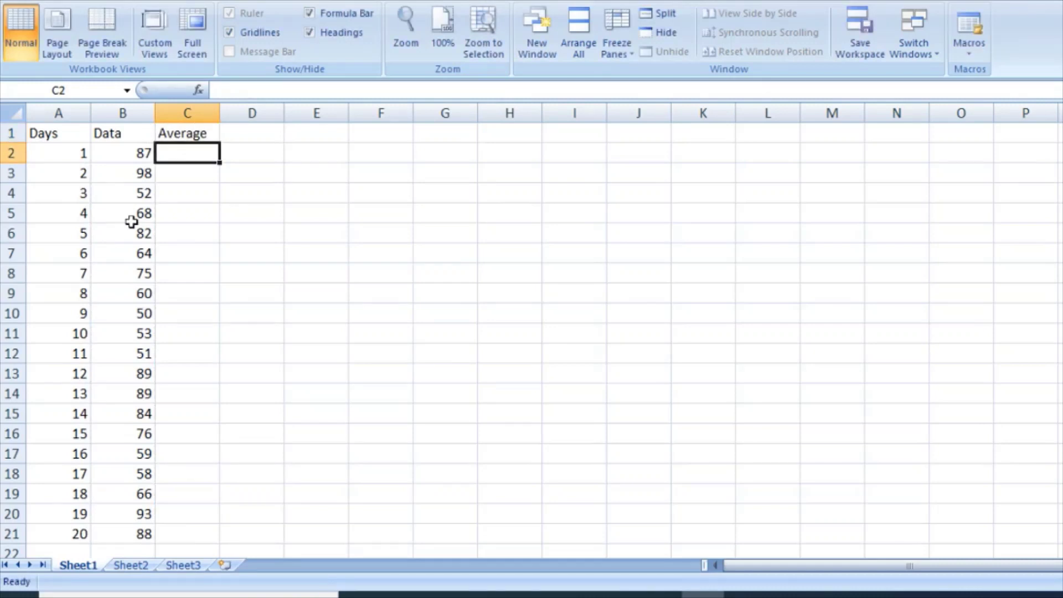
Enter =AVERAGE($B$2:$B$21) in C2, giving 72.1
text(=)
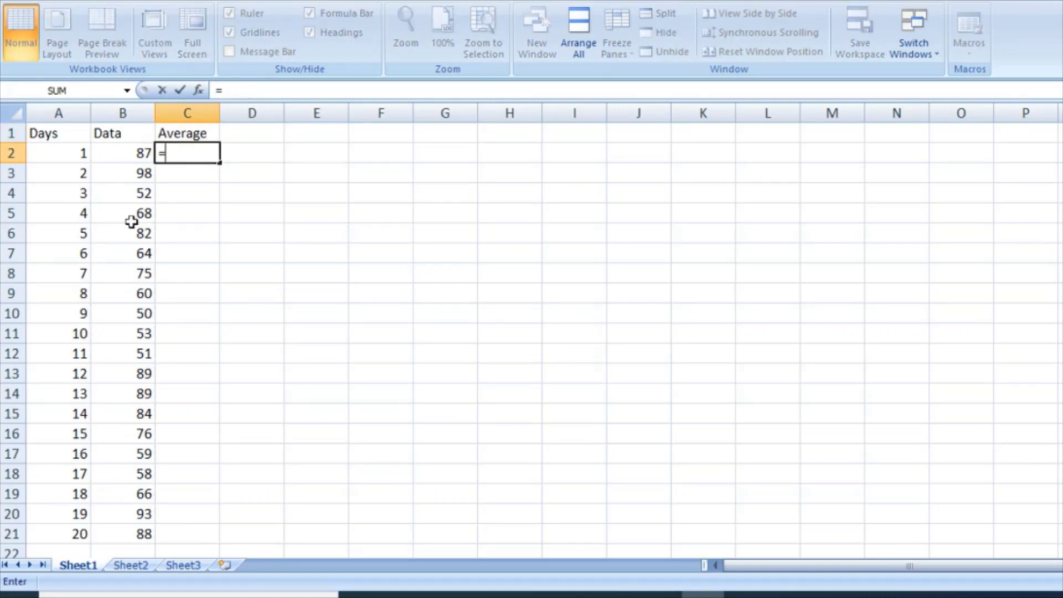
text(average)
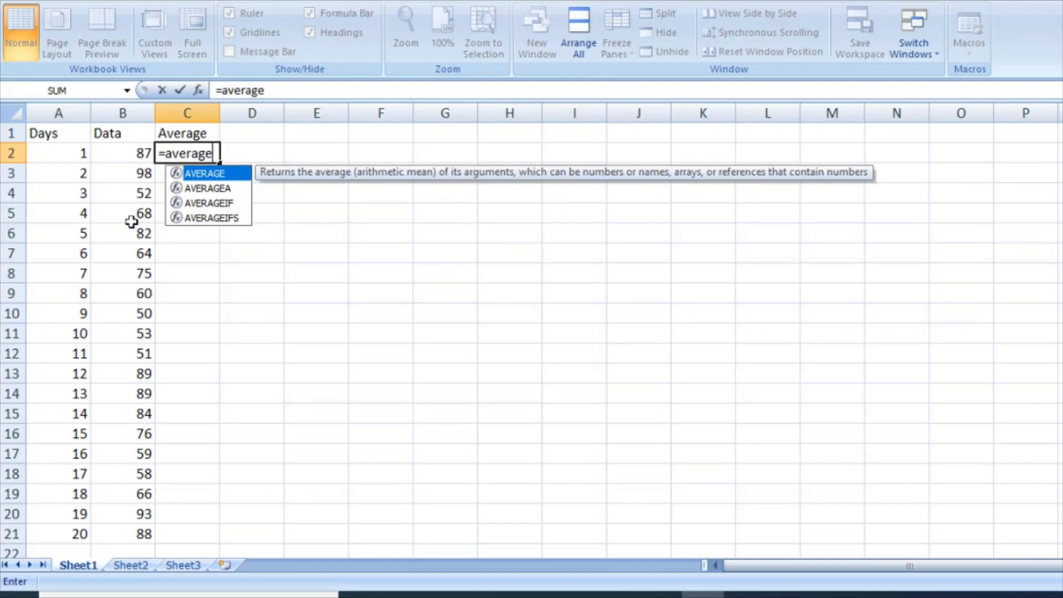
text(()
drag(139, 150, 120, 533)
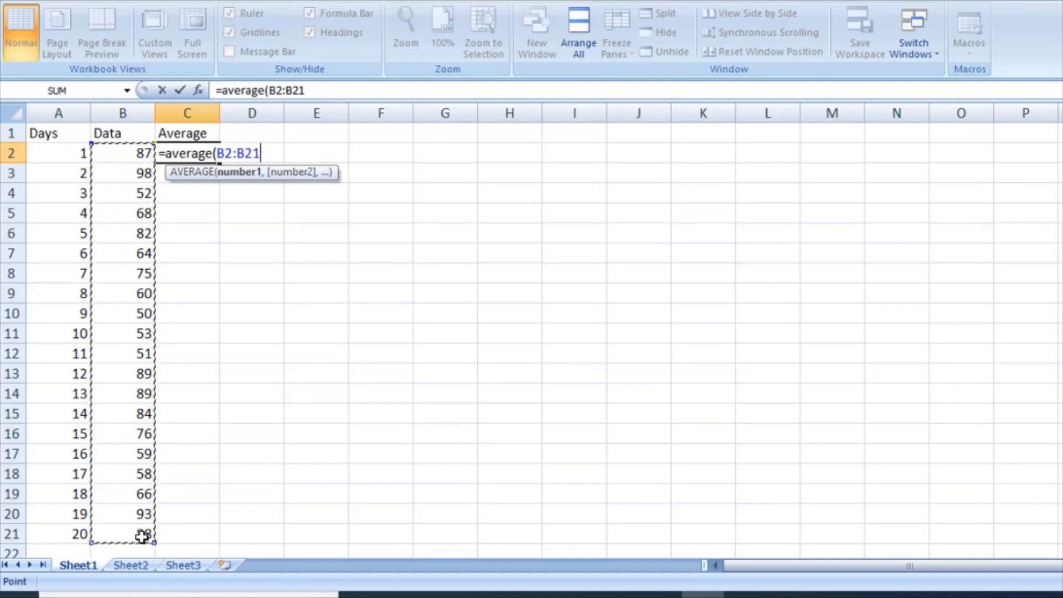
key(F4)
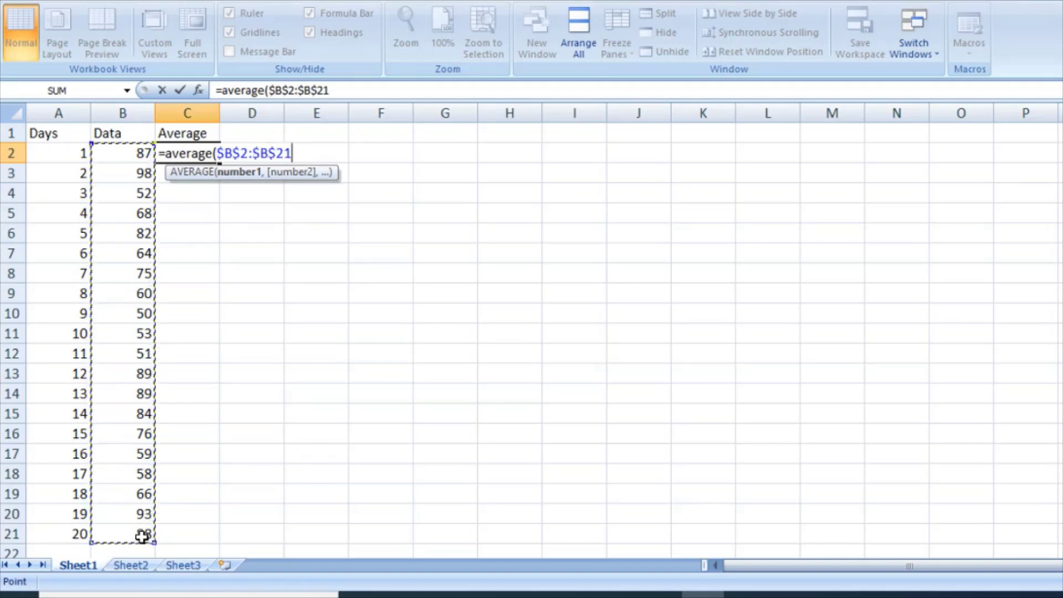
text())
key(Return)
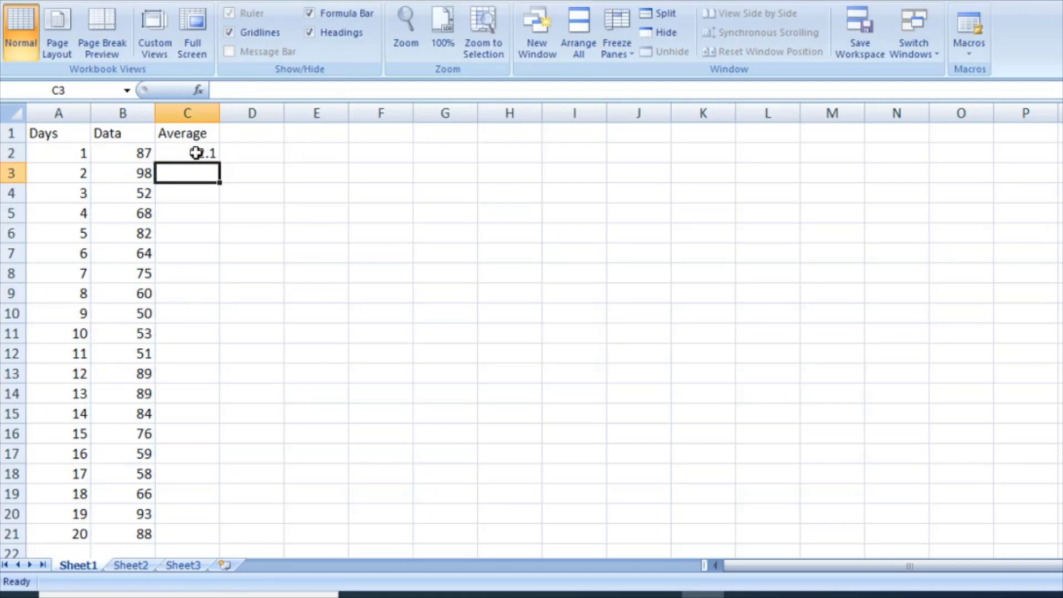
drag(135, 152, 117, 496)
scroll(368, 371, up, 1)
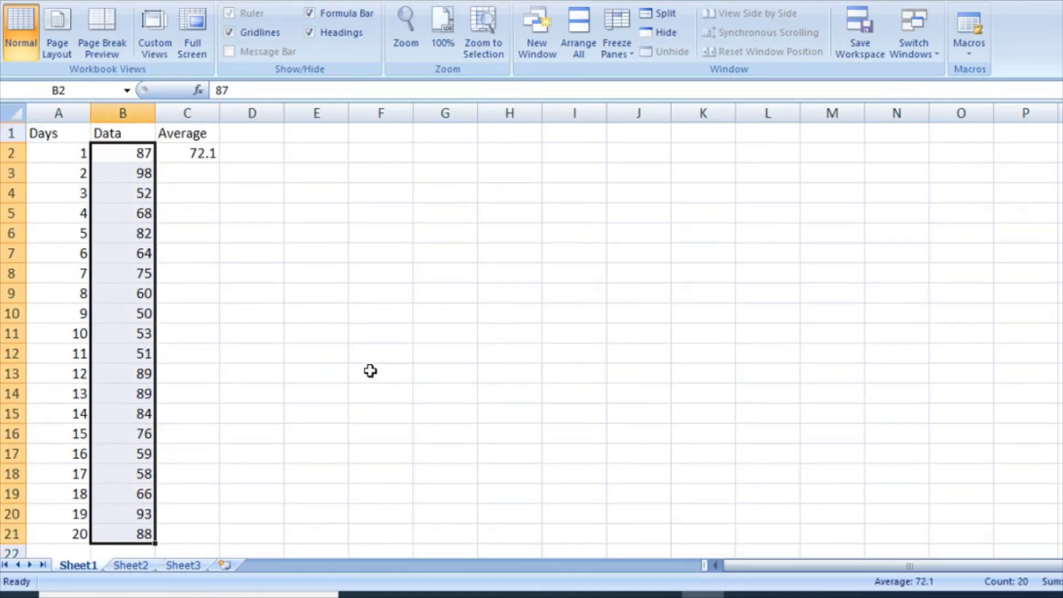
click(259, 135)
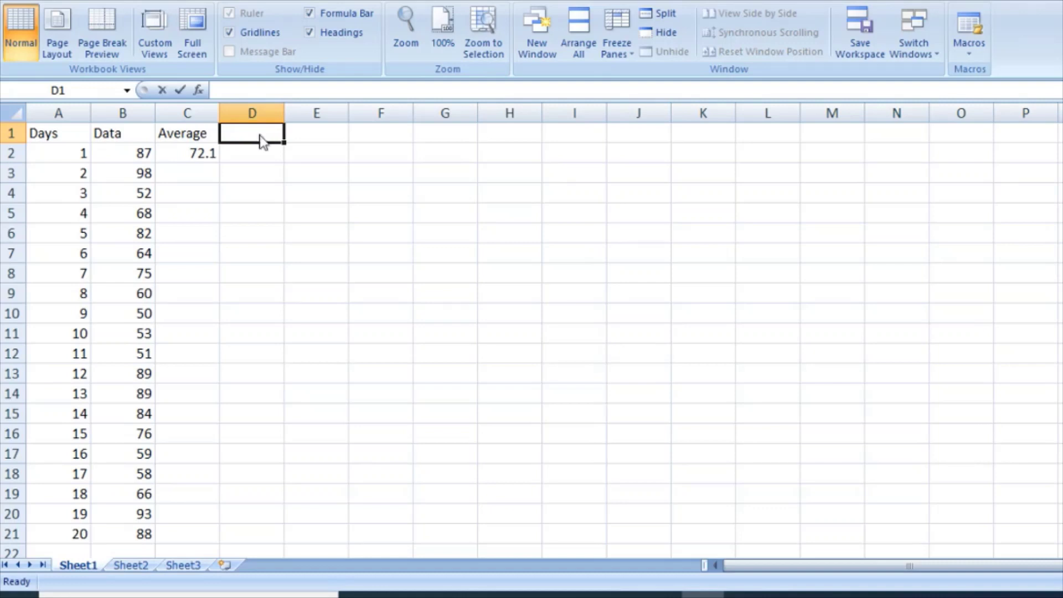
Head D1 Std dev and enter =STDEV($B$2:$B$21) in D2, giving 15.821
text(Std)
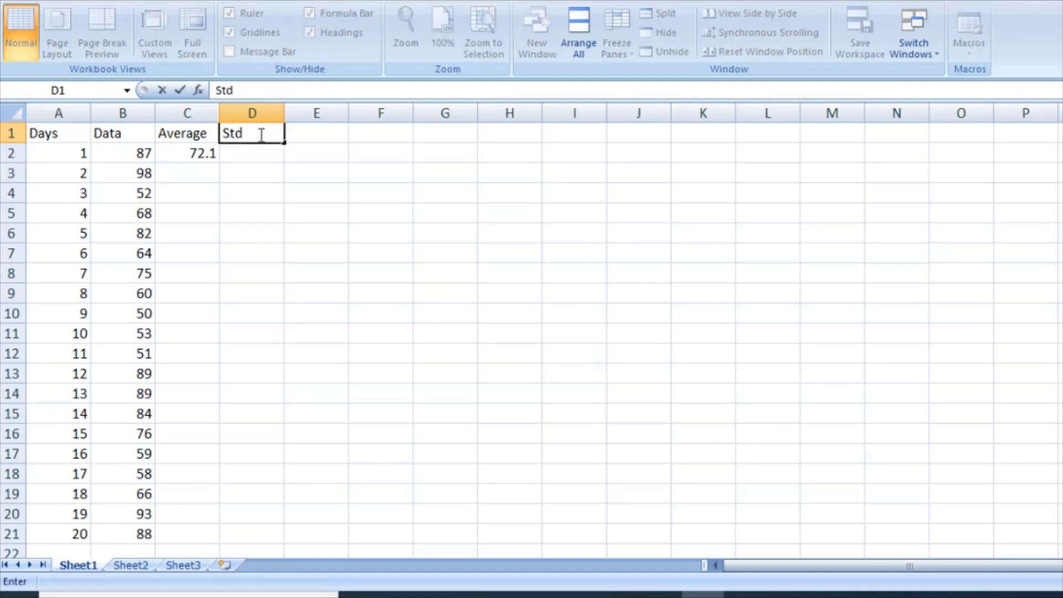
text( dev)
key(Return)
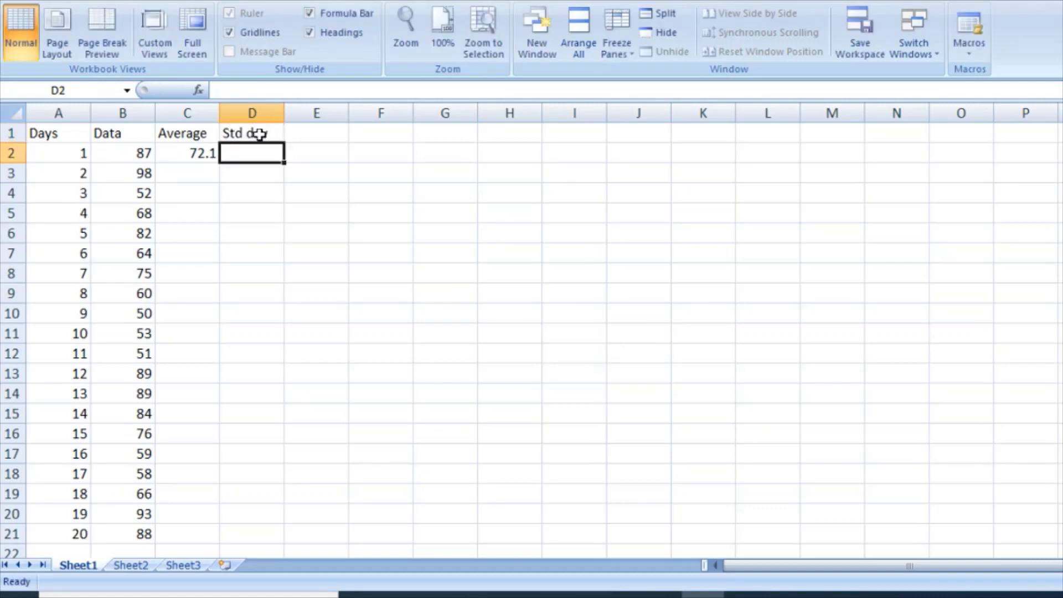
text(=)
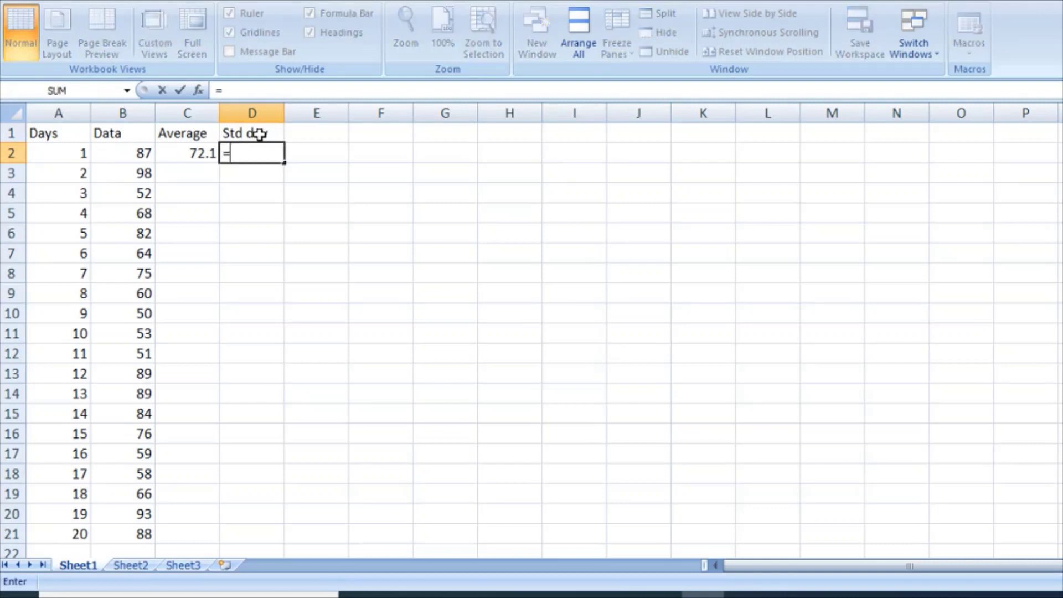
text(ste)
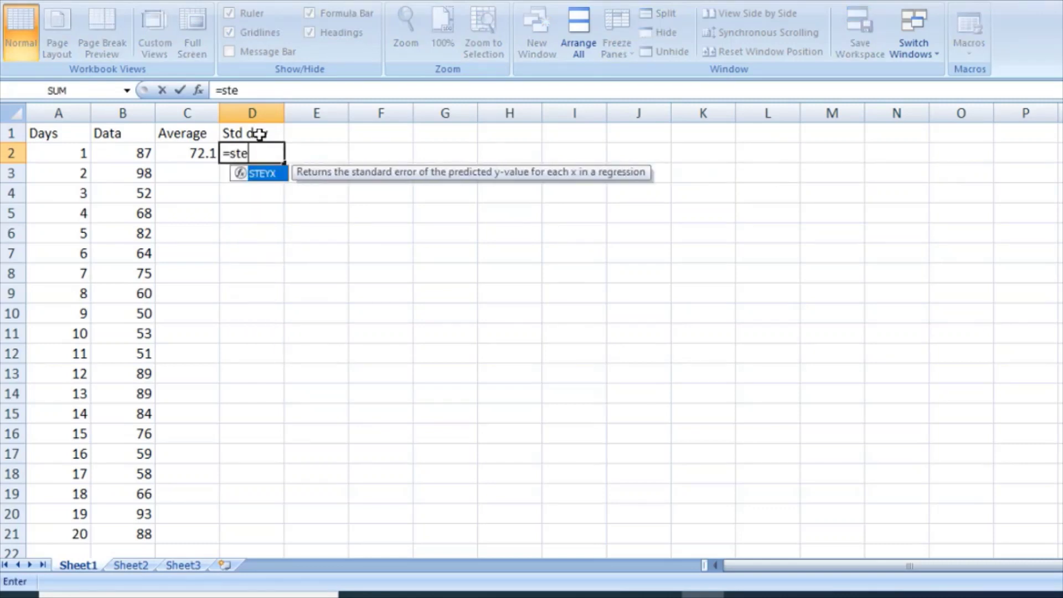
key(BackSpace)
text(d)
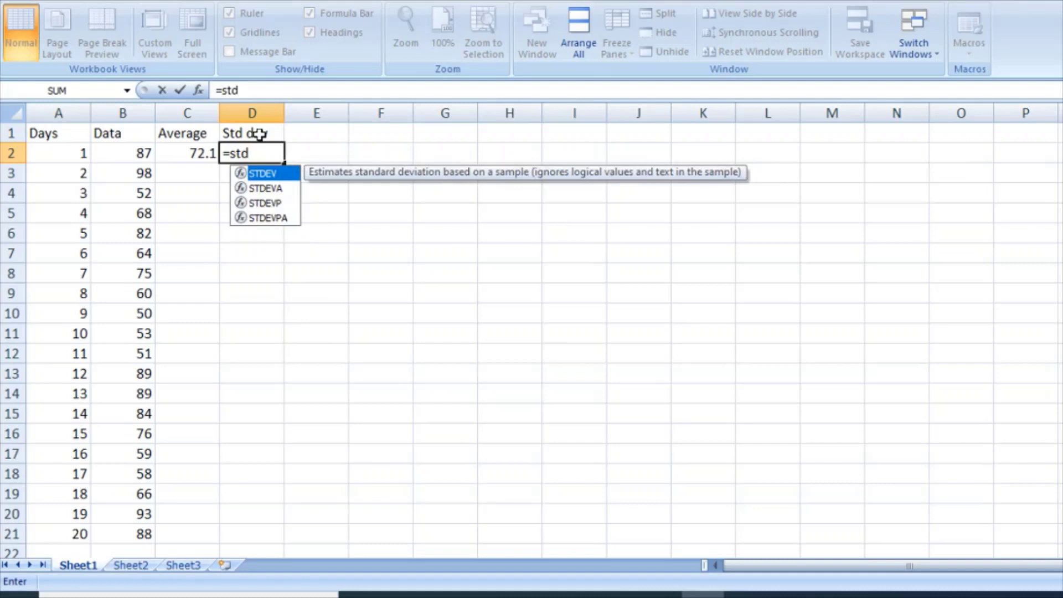
text(ev()
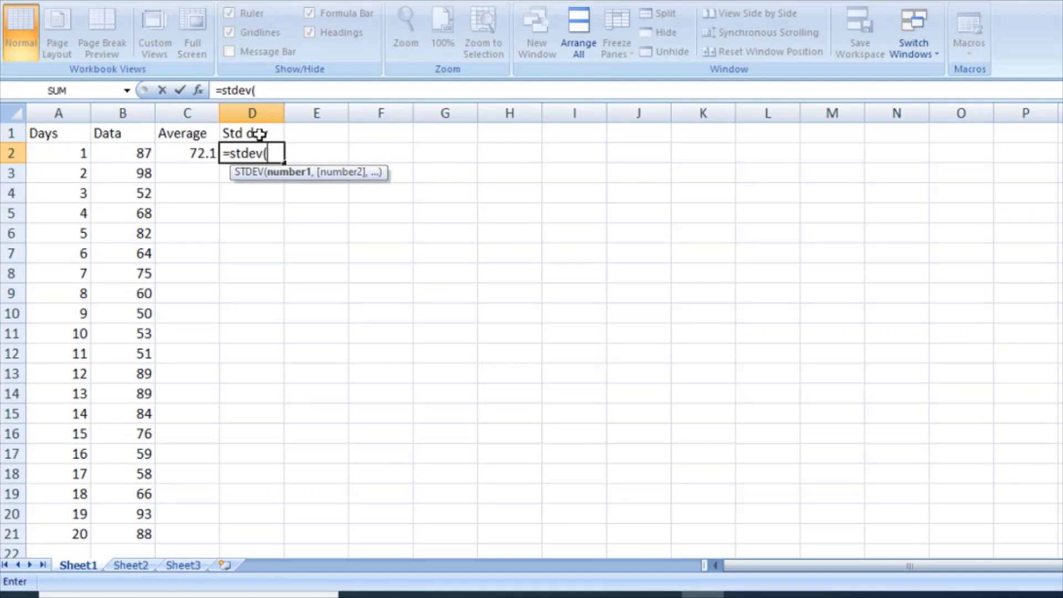
drag(145, 153, 136, 534)
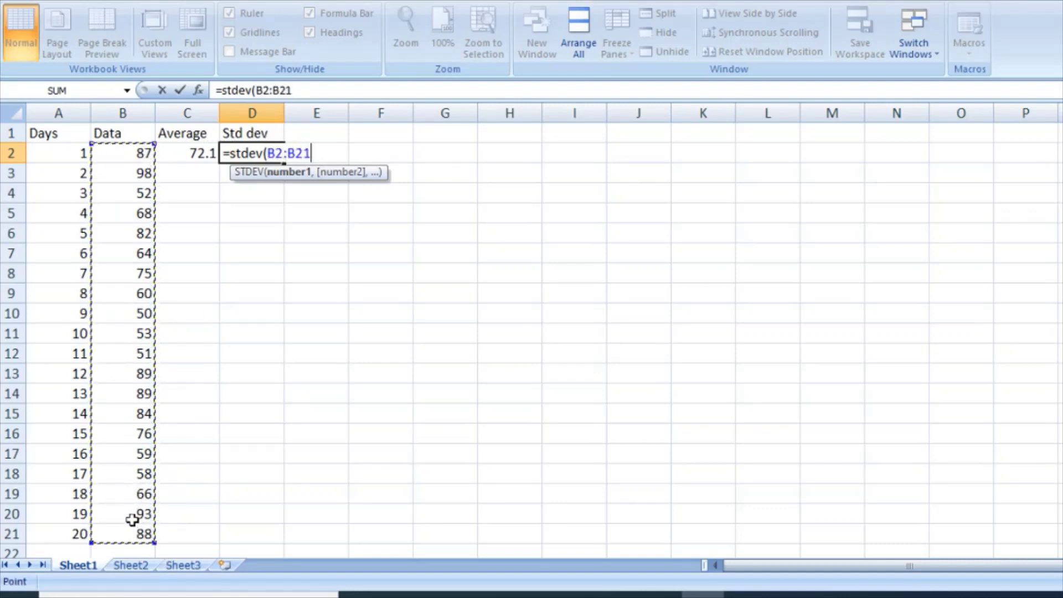
key(F4)
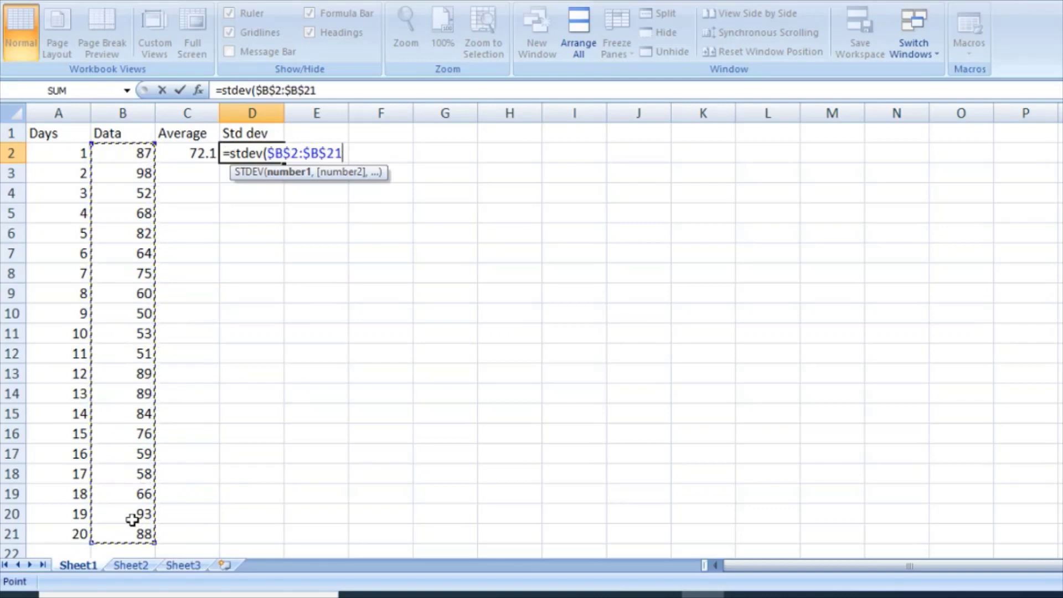
text())
key(Return)
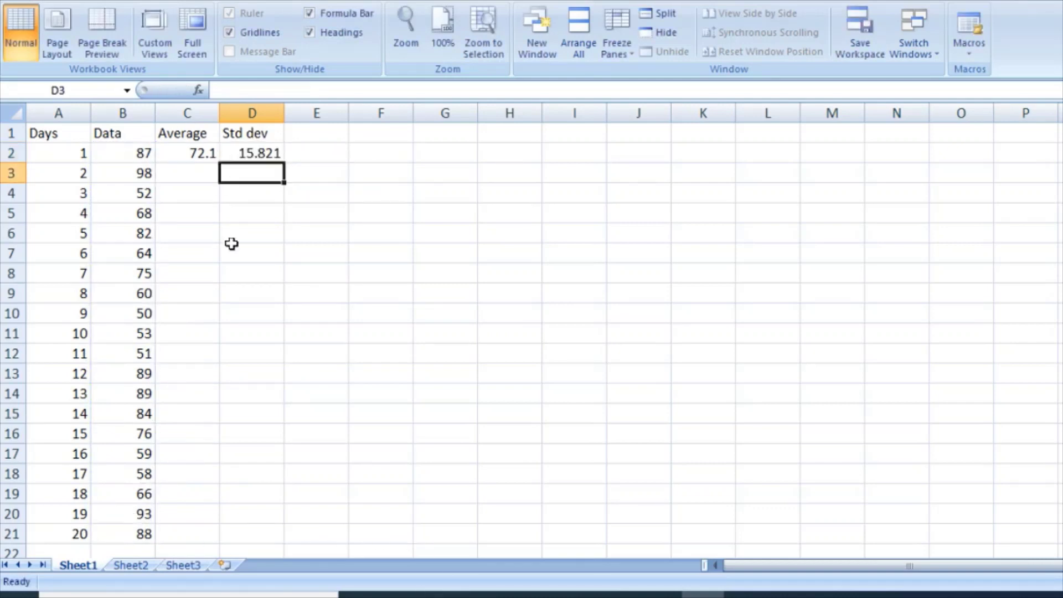
click(188, 158)
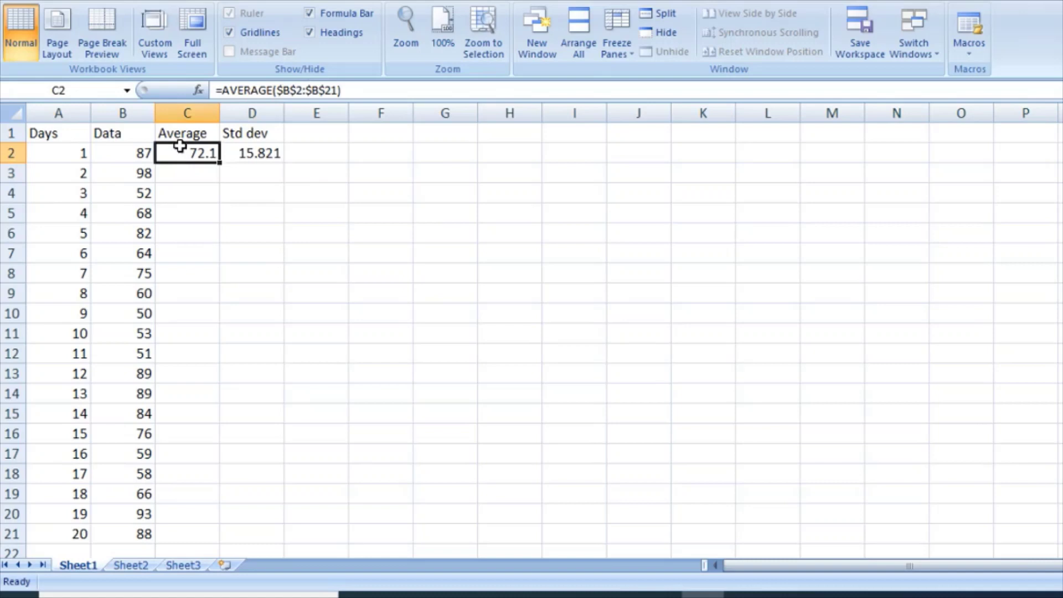
click(247, 149)
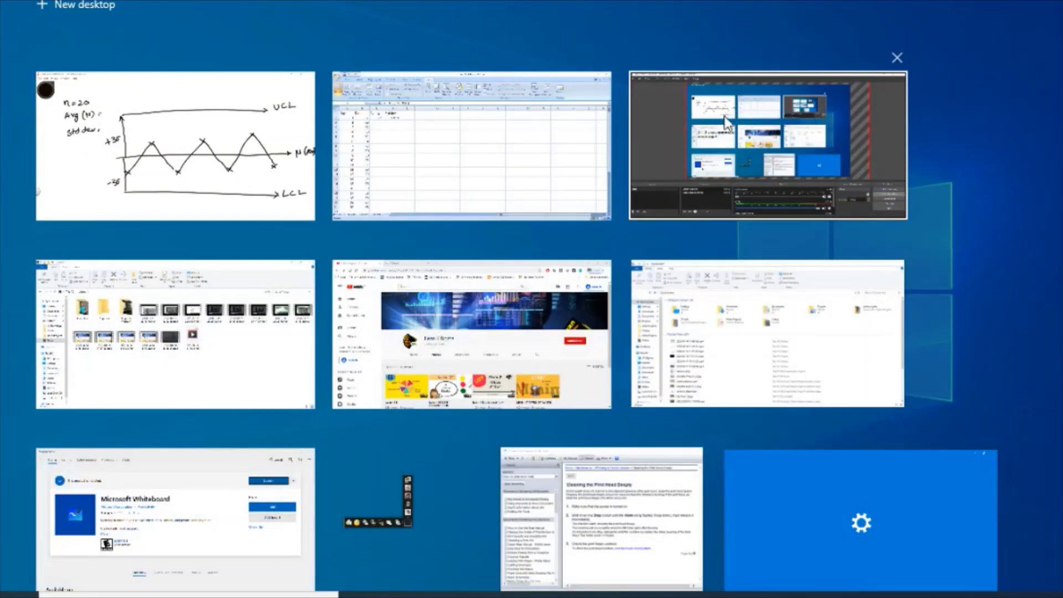
Back in Excel, type the heading +3 sigma in E1
click(504, 180)
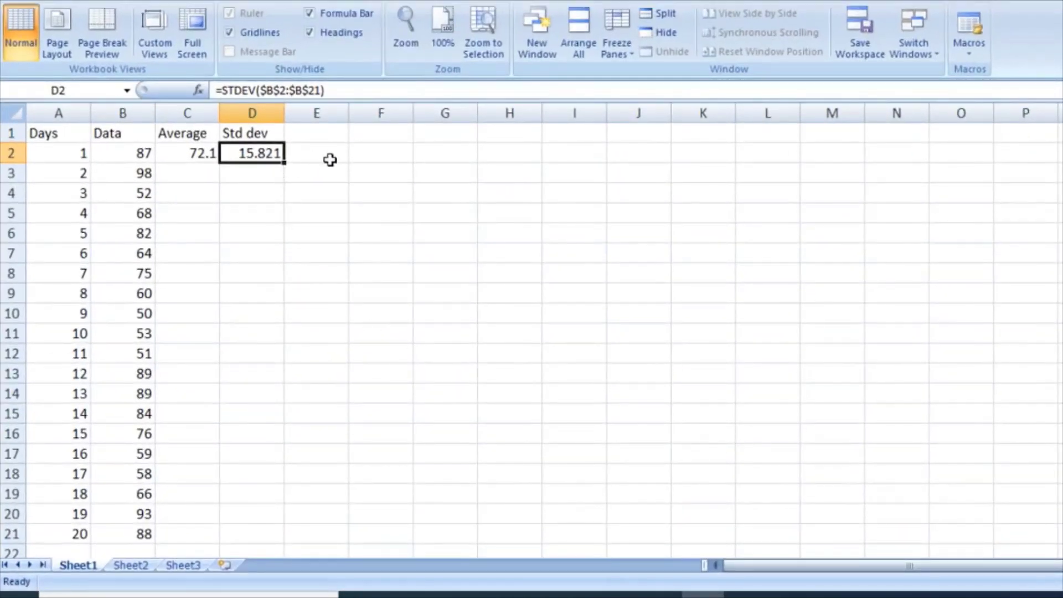
click(331, 136)
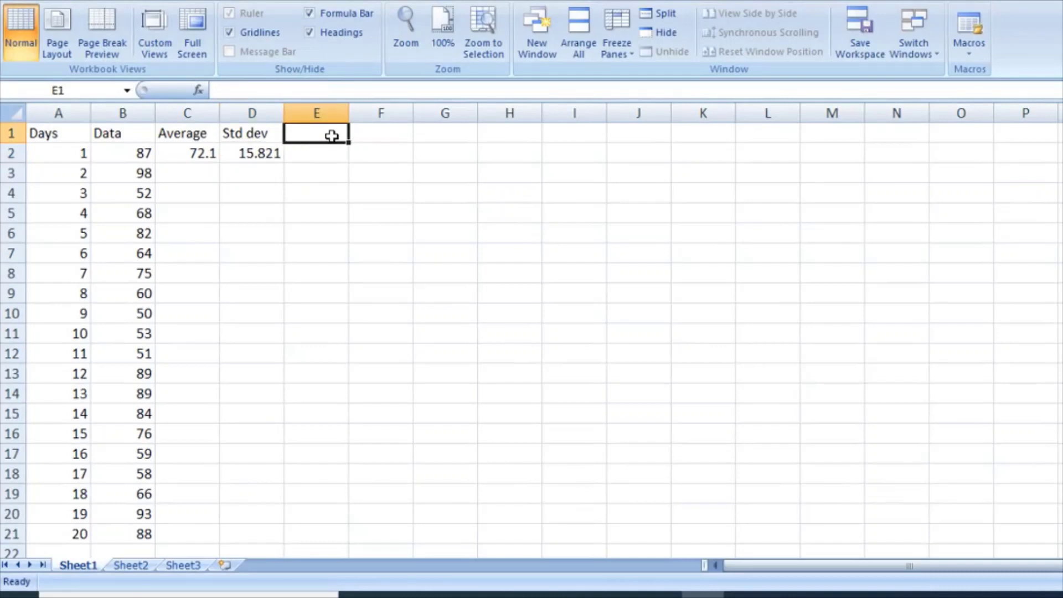
text(')
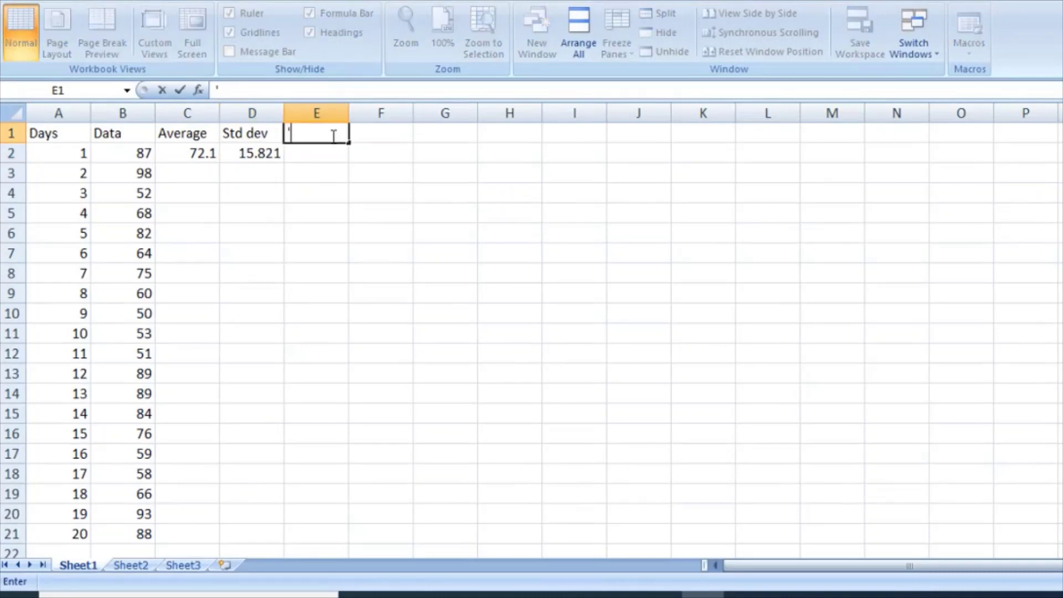
text(+3 sigma)
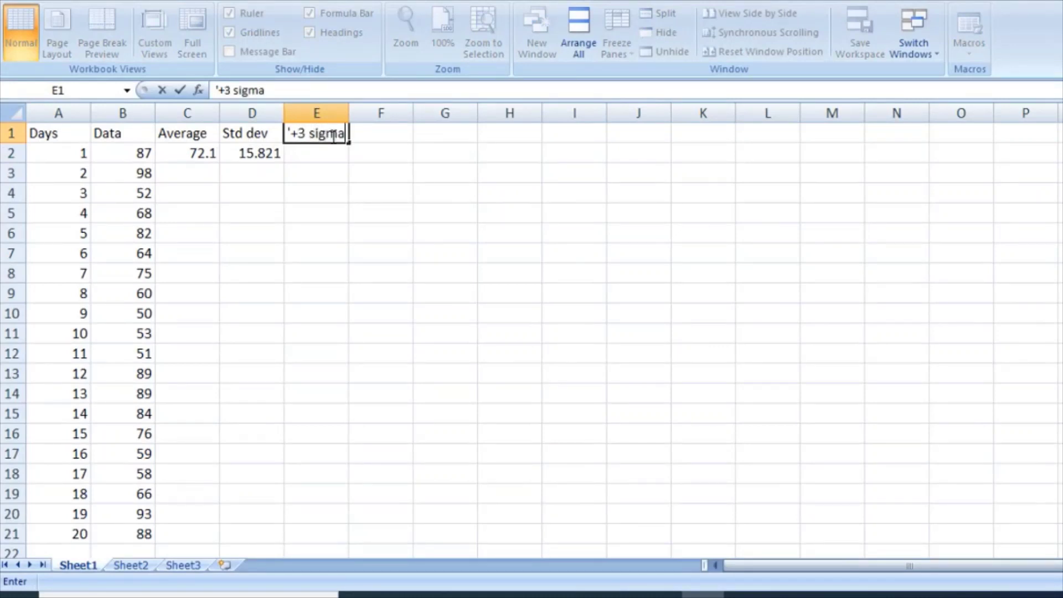
key(Return)
Enter =C2+3*D2 in E2 to get the upper limit 119.563
text(=)
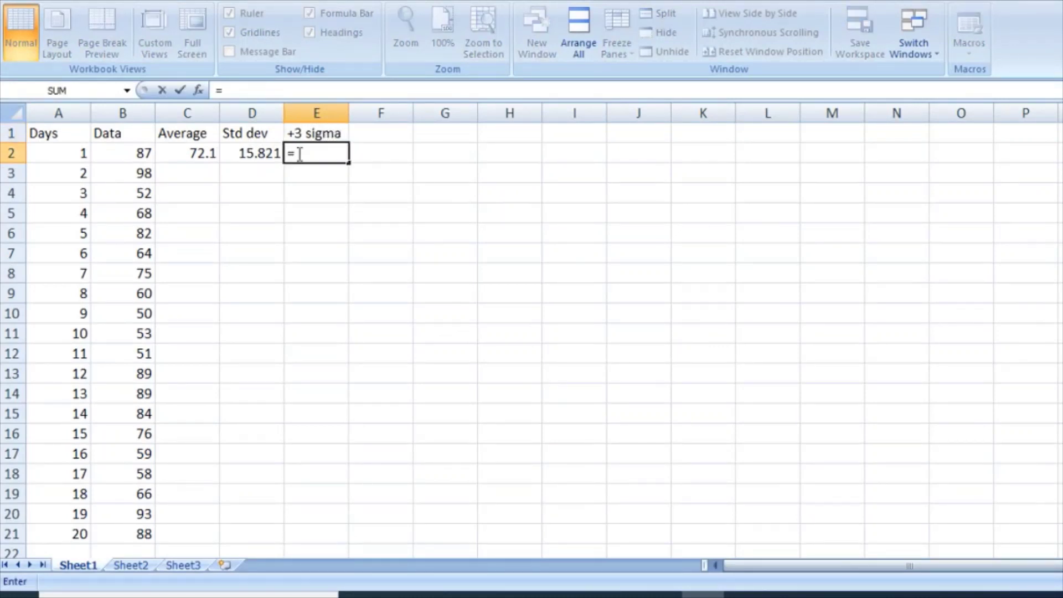
click(188, 154)
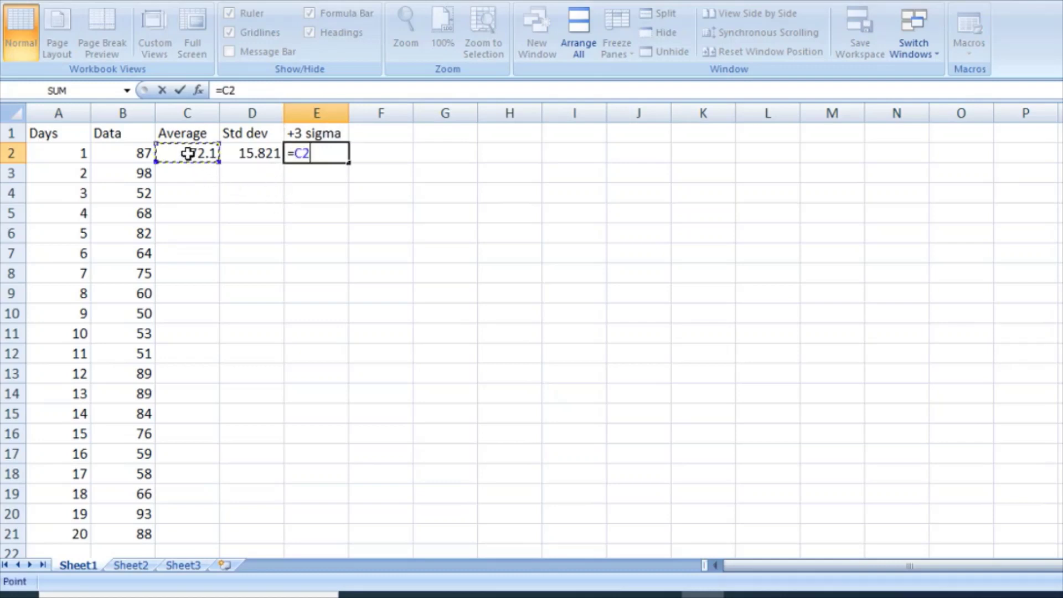
text(+3*)
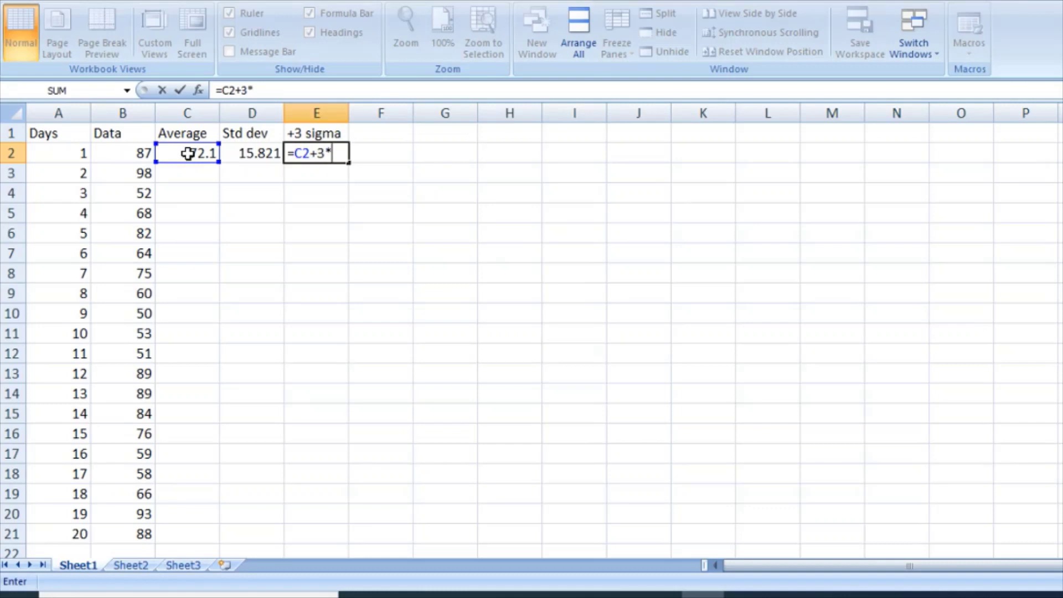
click(250, 155)
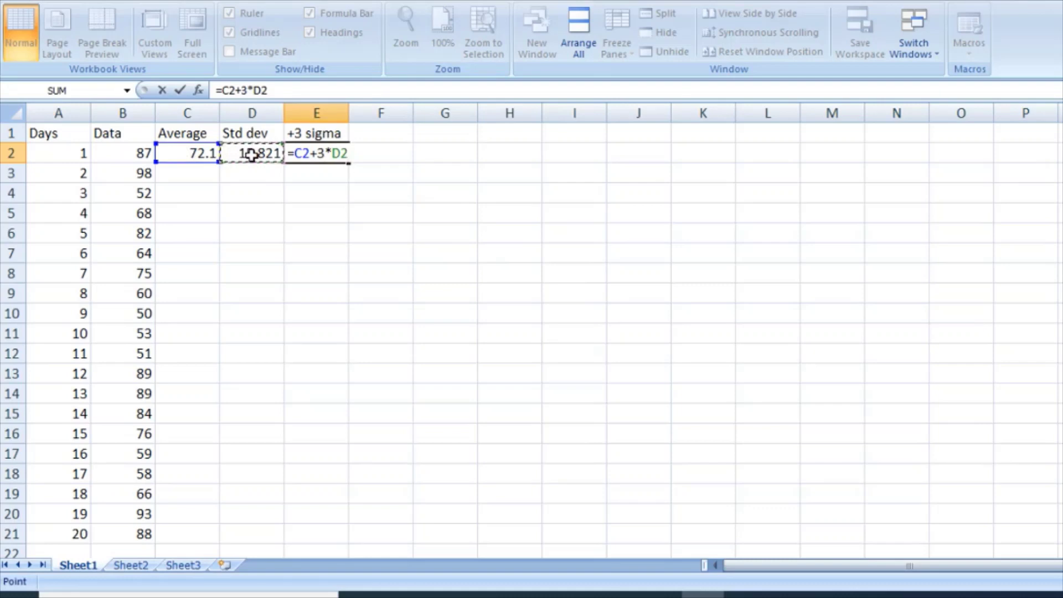
key(Return)
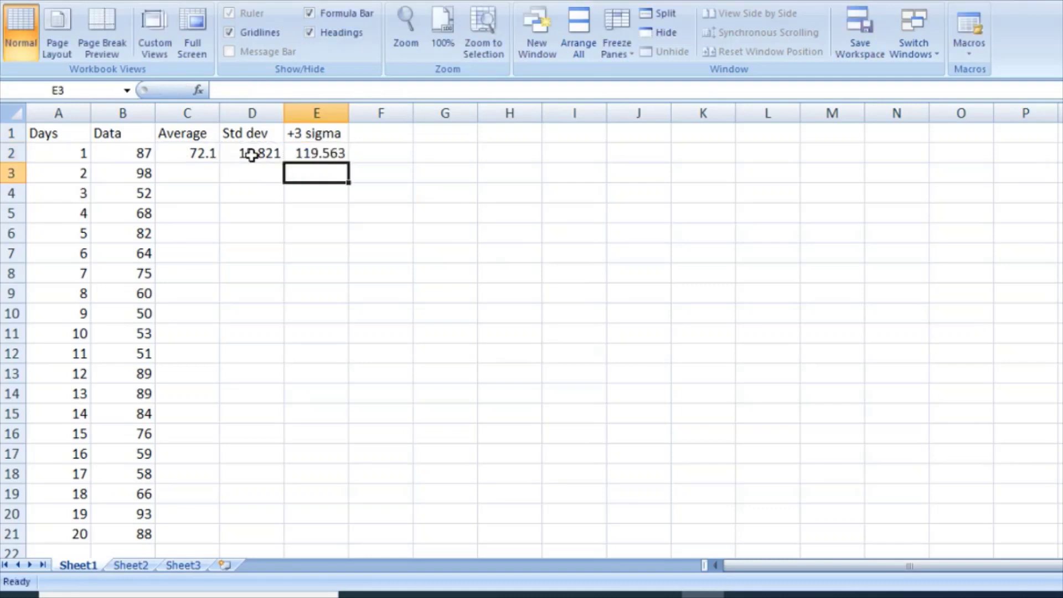
Insert a blank row above the header row
click(6, 134)
right_click(7, 134)
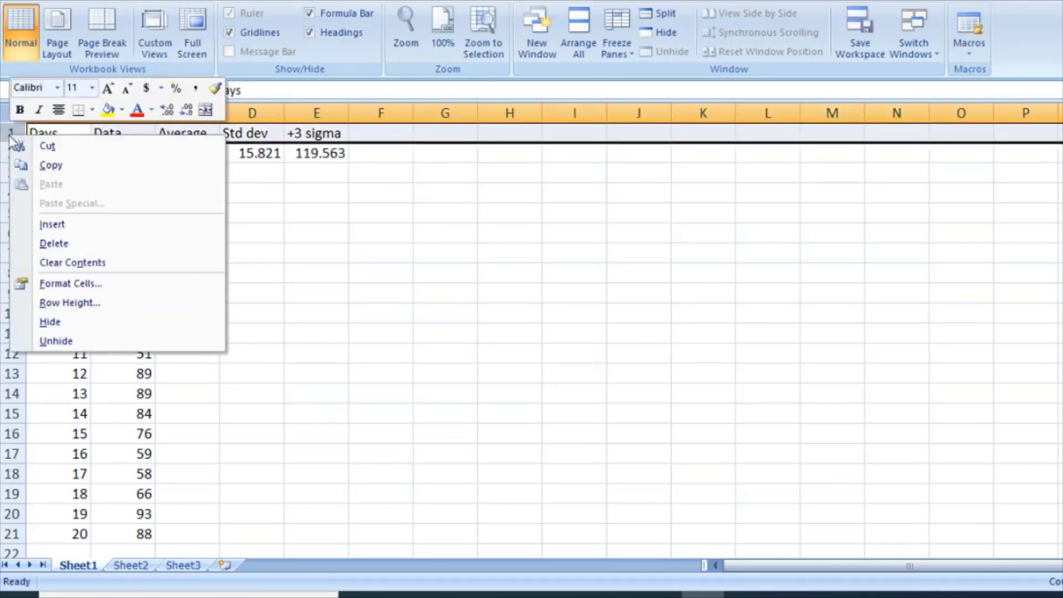
click(68, 214)
click(338, 224)
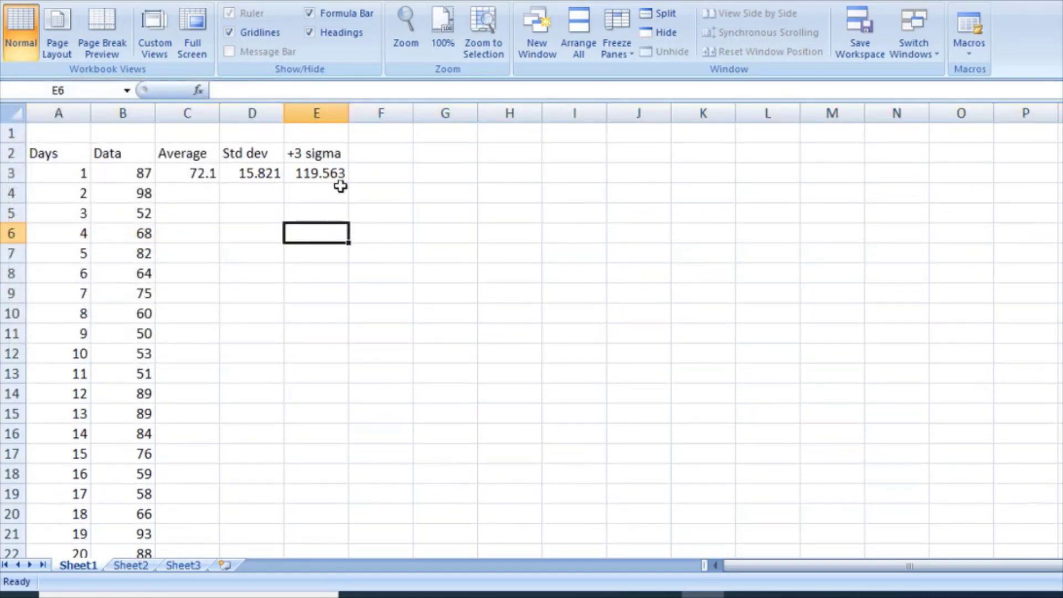
Label the +3 sigma column UCL in E1
click(318, 129)
text(U)
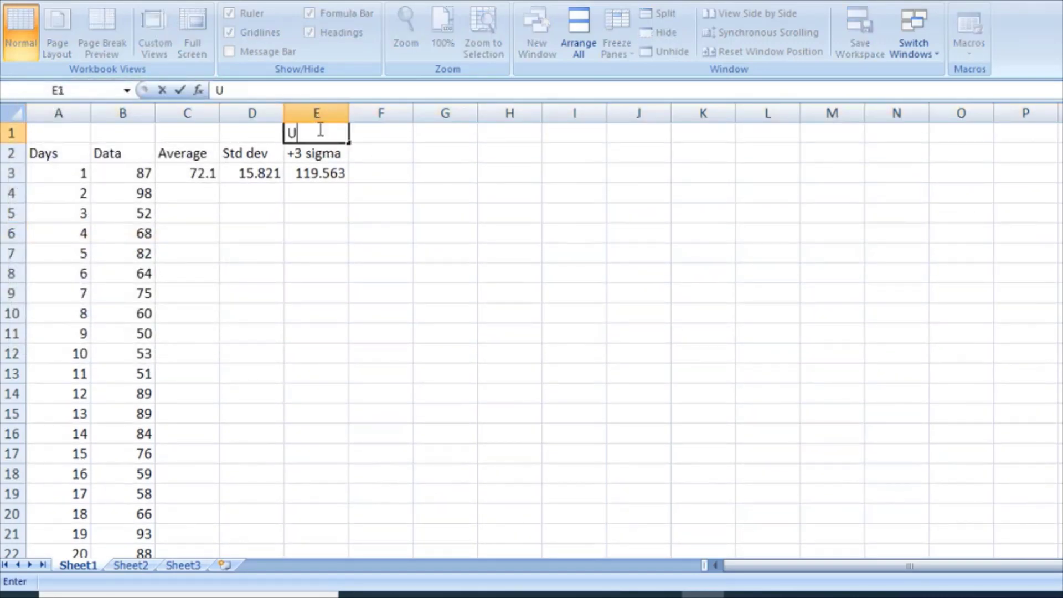
text(CL)
click(441, 217)
click(330, 171)
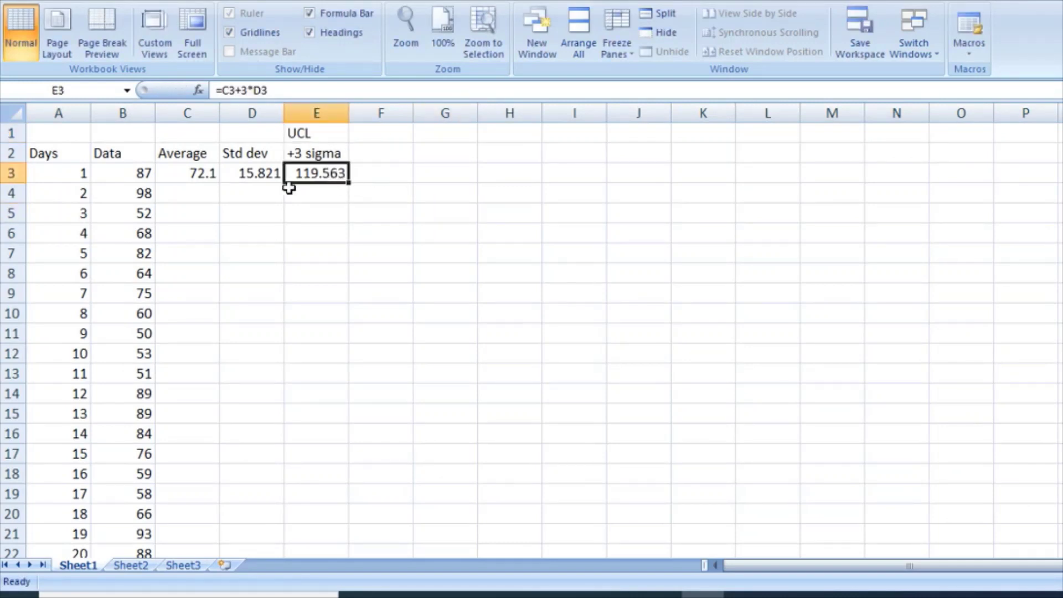
Copy the +3 sigma formula from E3 down to E22
drag(350, 187, 317, 520)
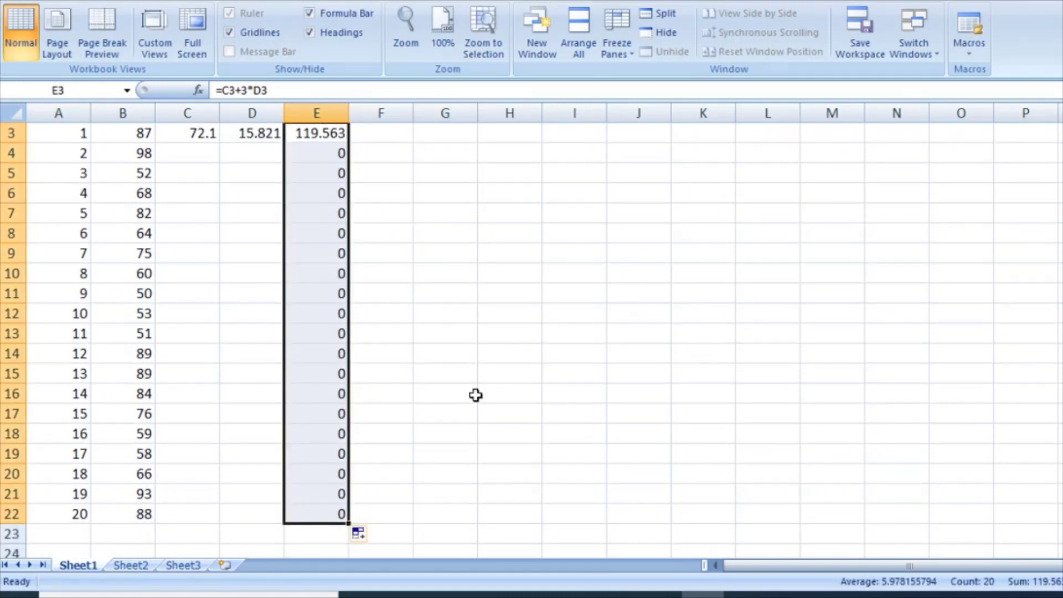
scroll(475, 397, up, 1)
click(325, 175)
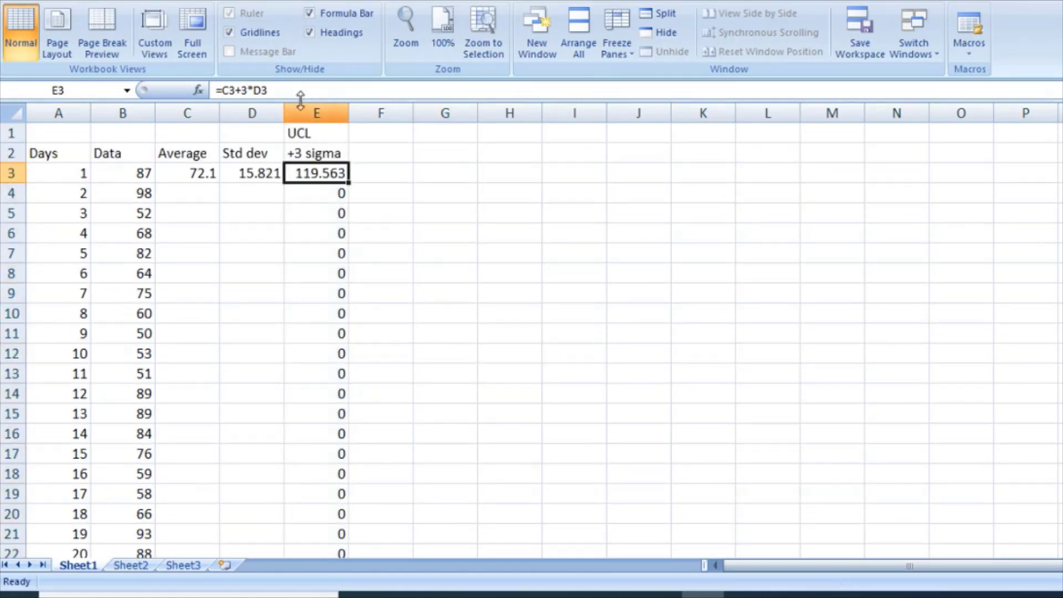
click(300, 92)
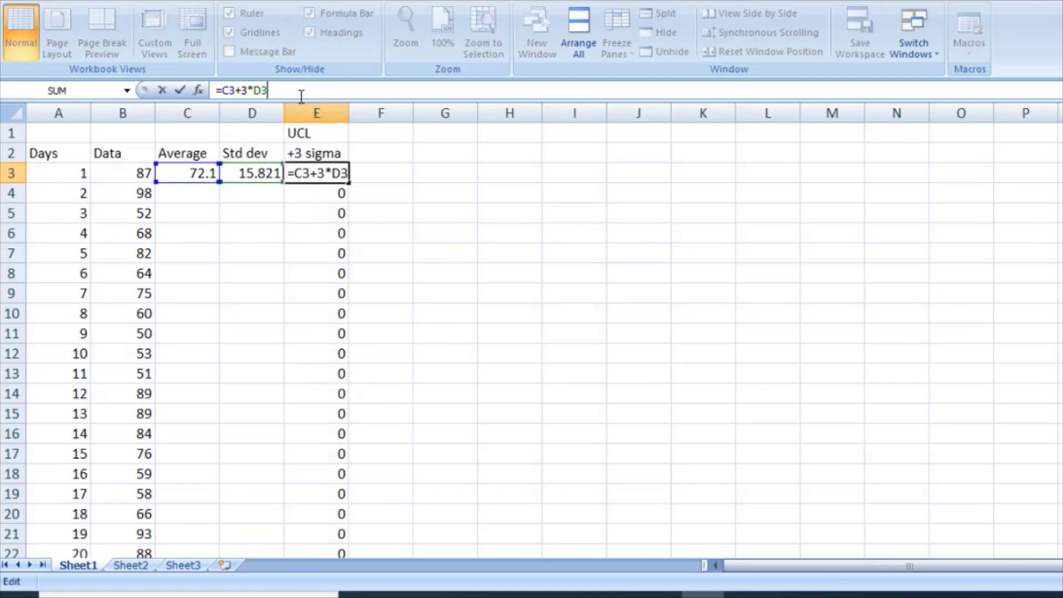
key(Return)
Copy the Std dev in D3 and Average in C3 down to row 22
click(277, 180)
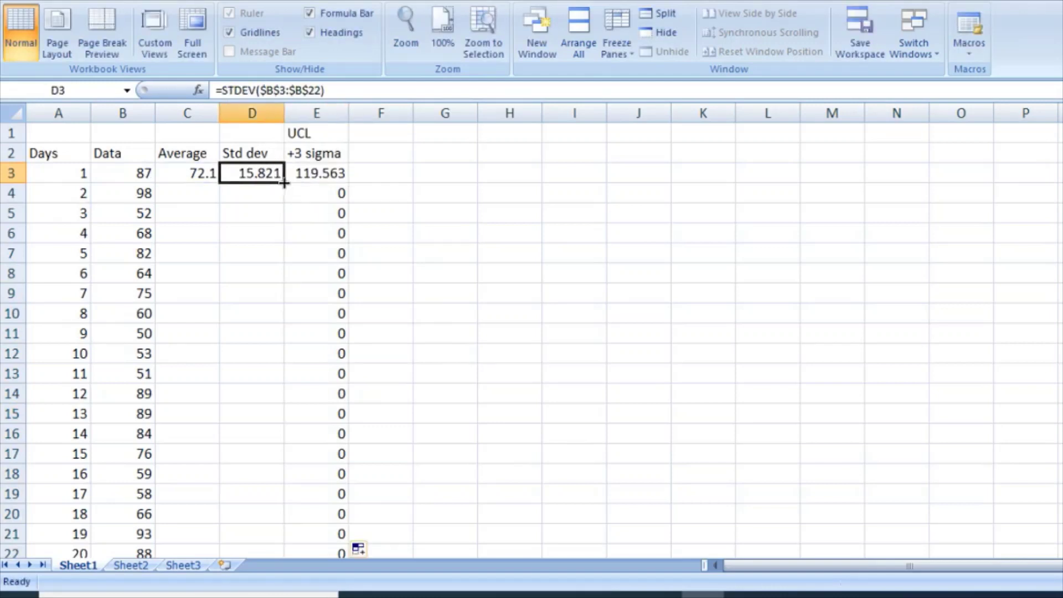
drag(284, 183, 240, 515)
scroll(246, 327, up, 1)
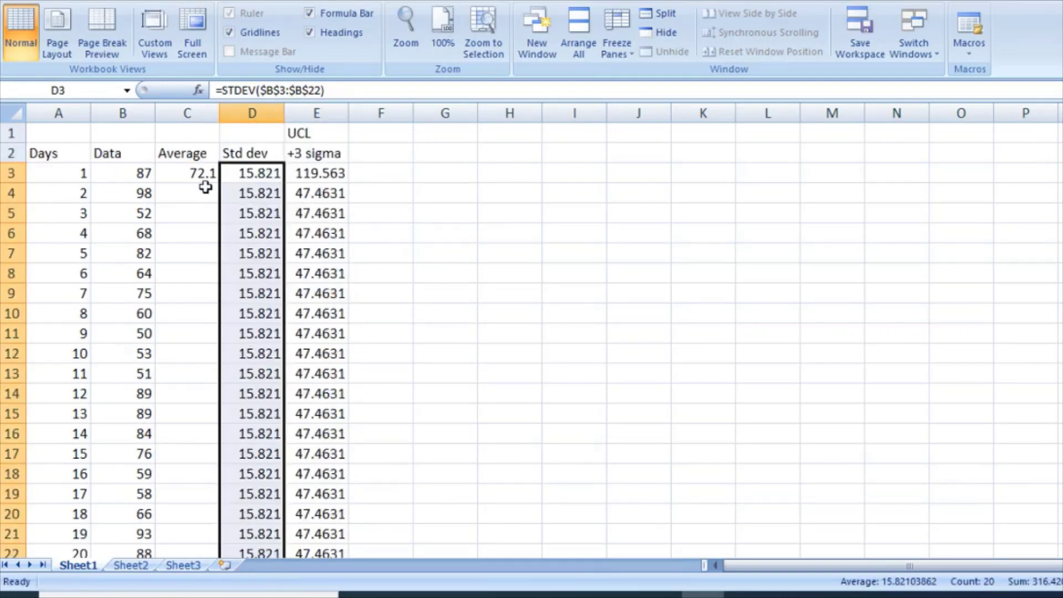
click(198, 173)
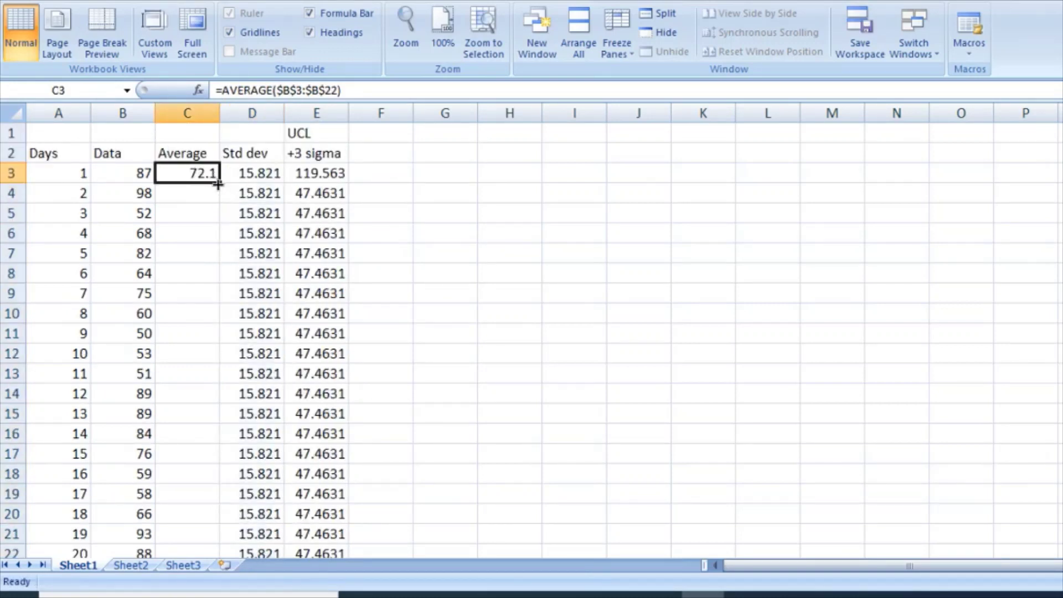
drag(220, 182, 232, 443)
drag(220, 524, 213, 382)
scroll(332, 369, up, 2)
scroll(332, 368, up, 1)
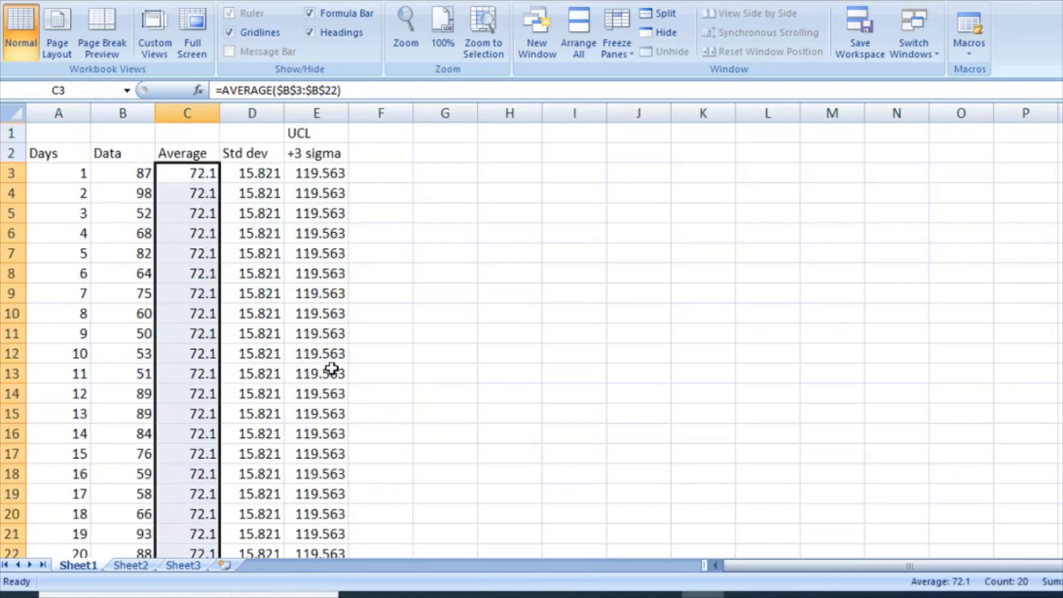
Add the headings LCL in F1 and -3 sigma in F2
click(384, 176)
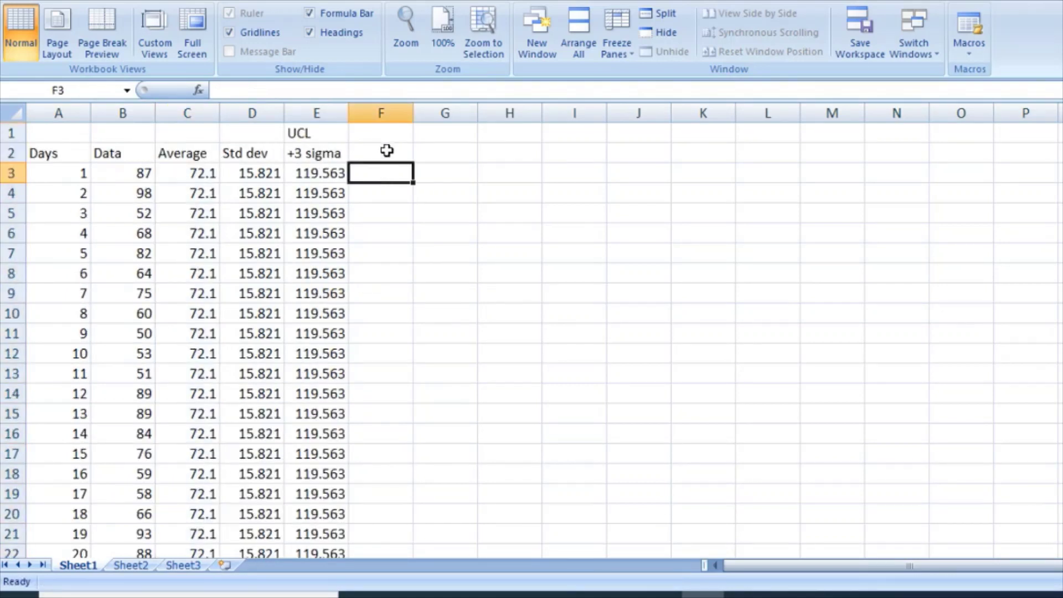
click(387, 150)
click(391, 139)
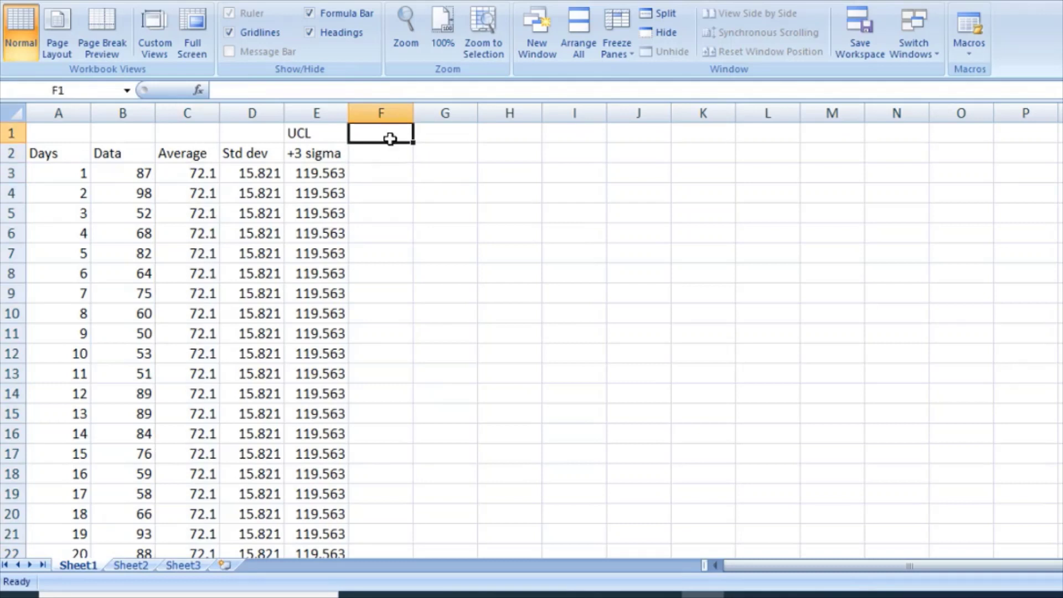
text(LCL)
key(Return)
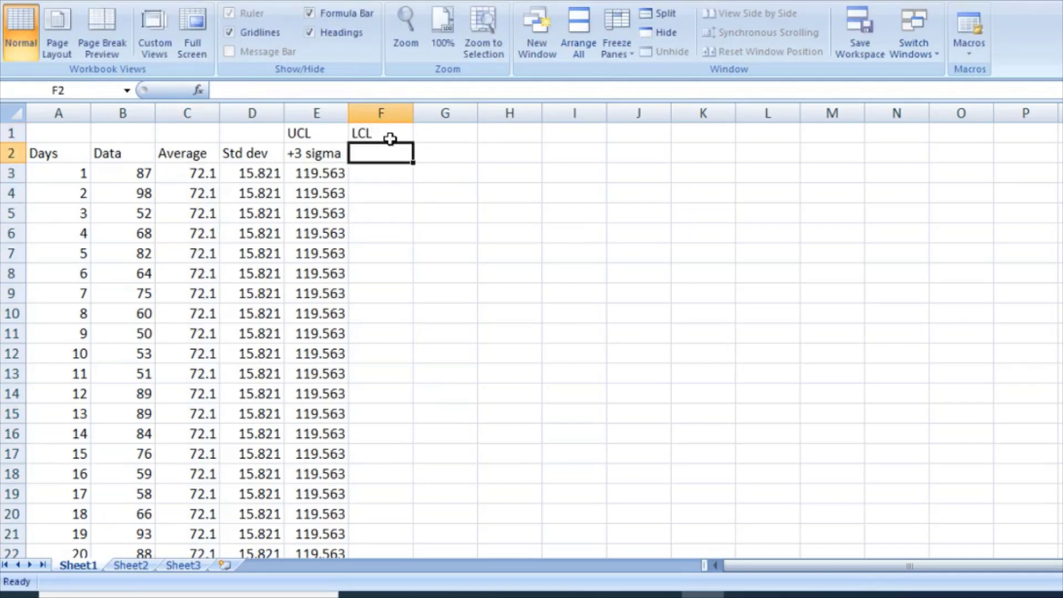
text(')
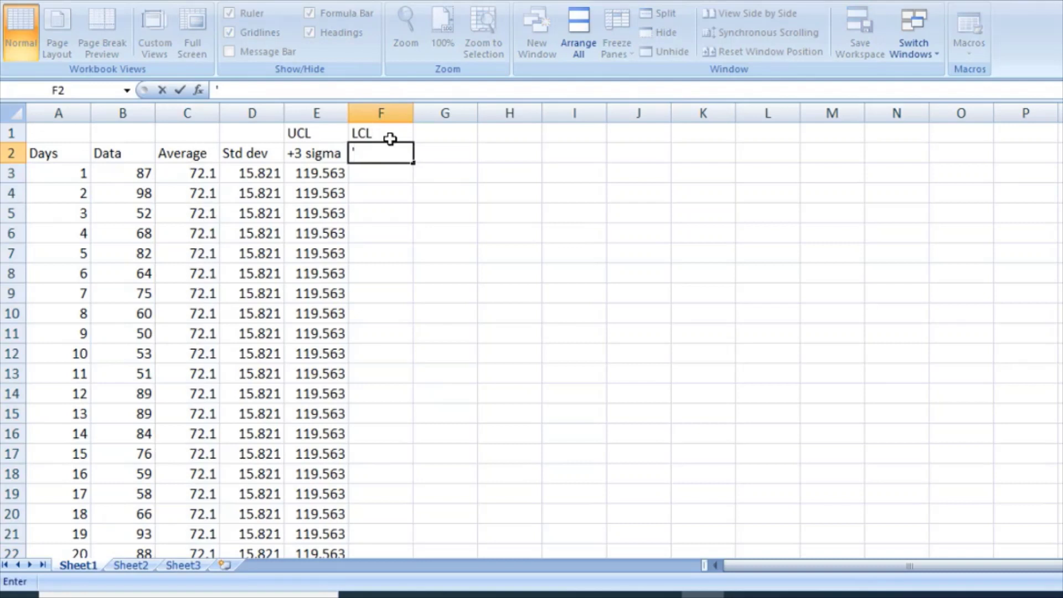
text(-3 sigma)
key(Return)
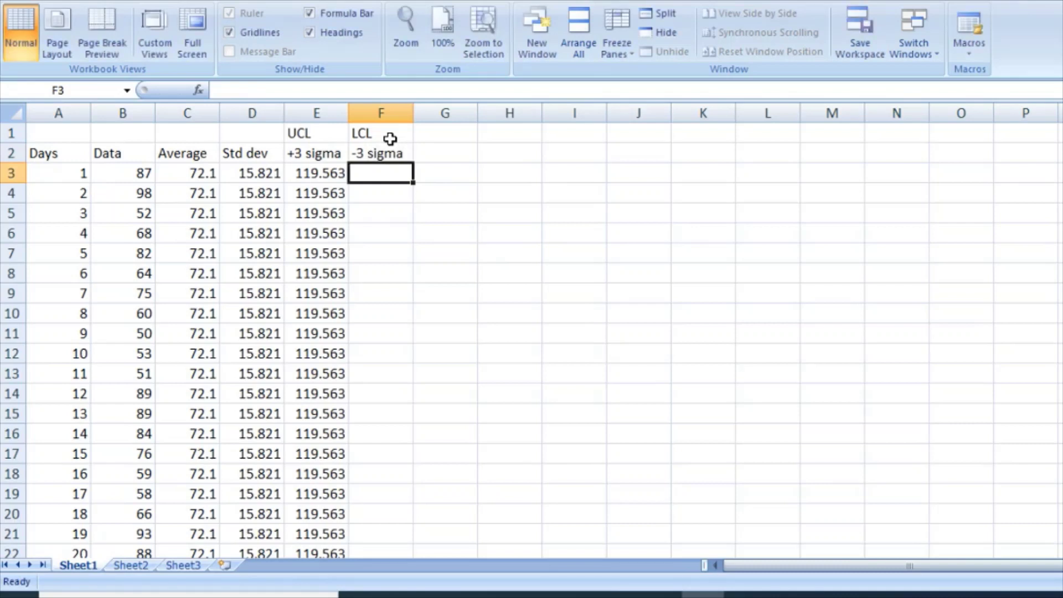
Enter =C3-(3*D3) in F3, giving the lower limit 24.6369
text(=)
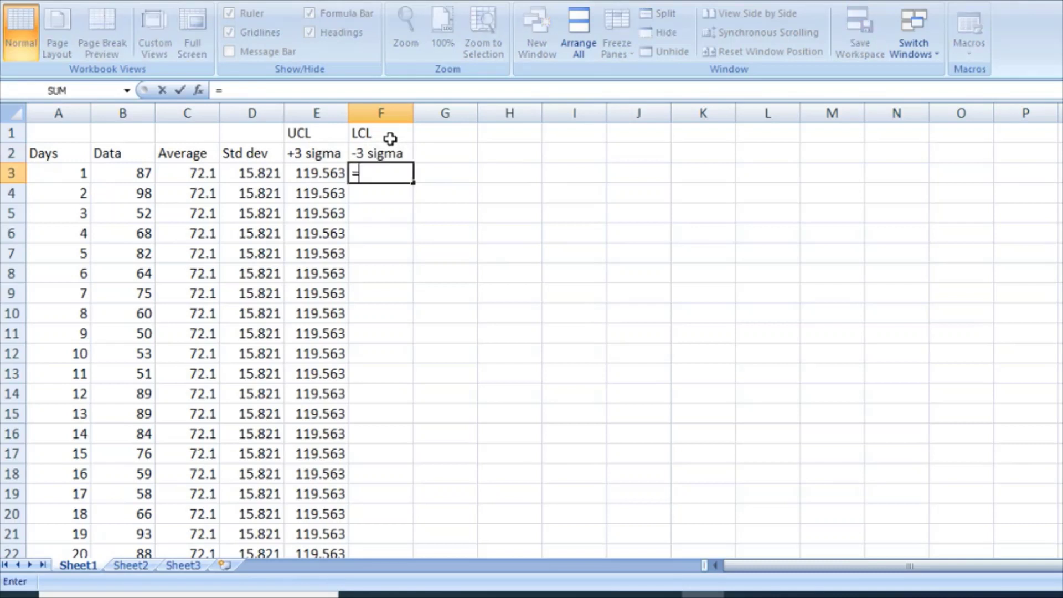
click(188, 175)
text(-)
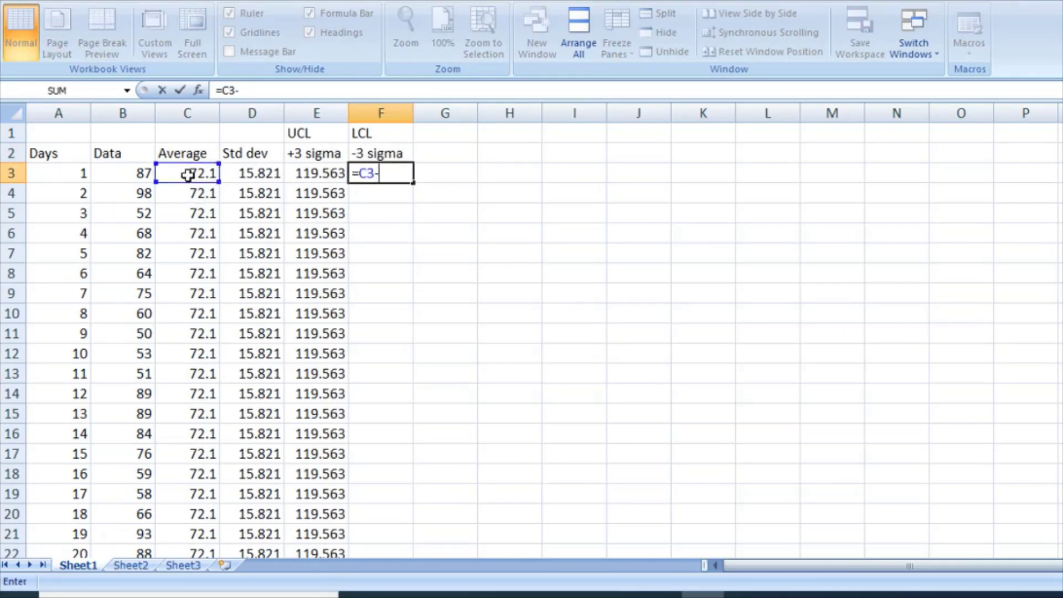
text((3*)
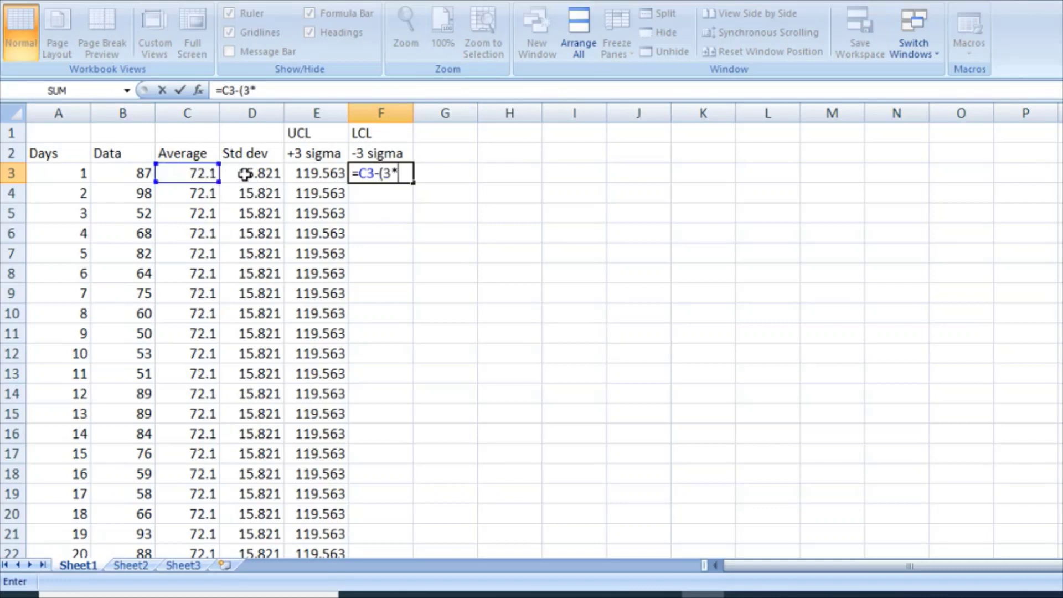
click(246, 175)
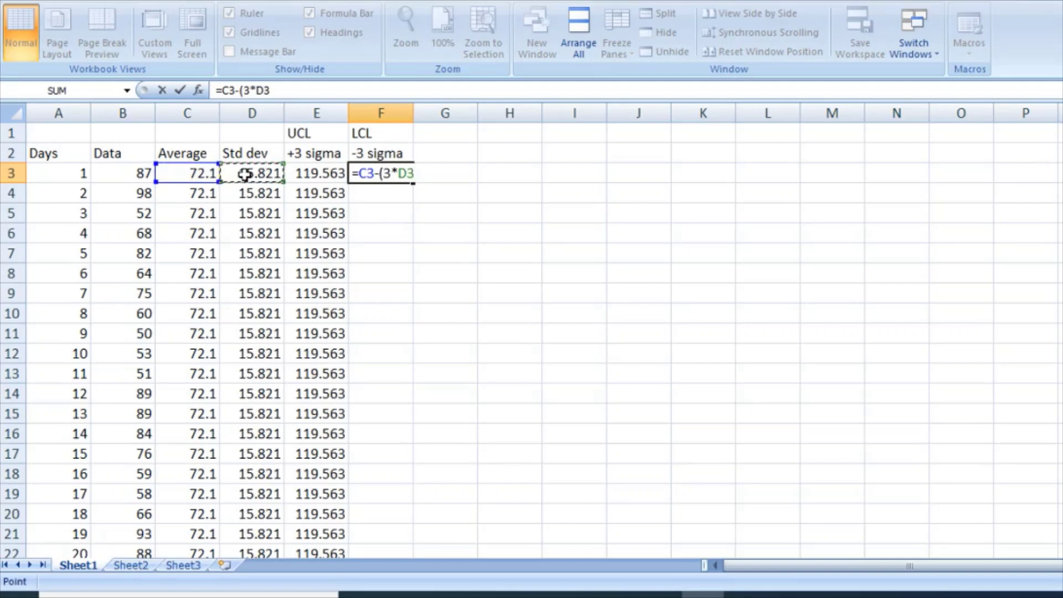
text())
key(Return)
Copy the LCL formula from F3 down to F22 so all 20 days show 24.6369
click(404, 173)
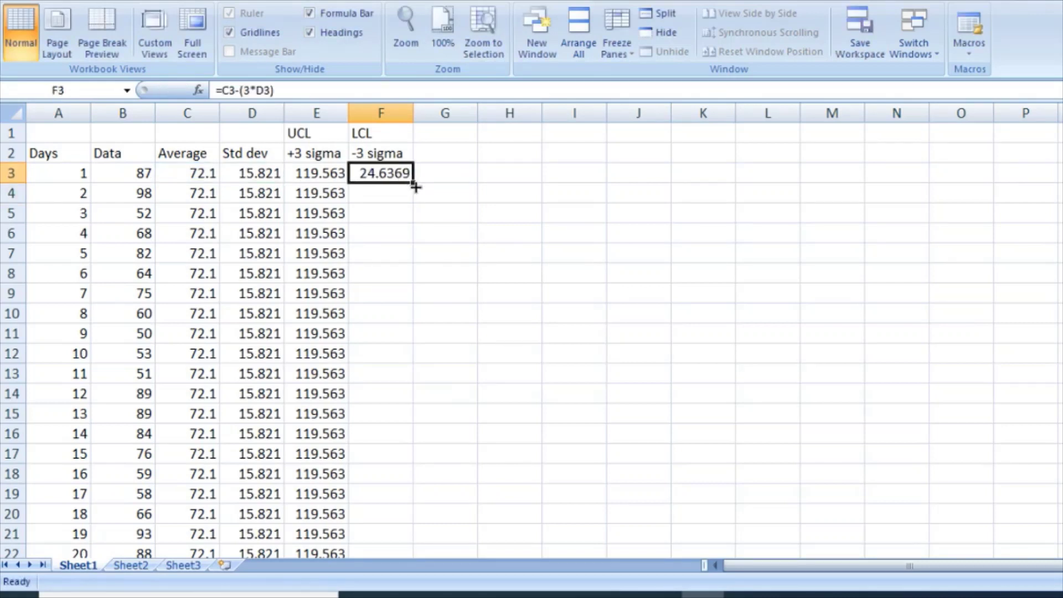
drag(416, 187, 358, 374)
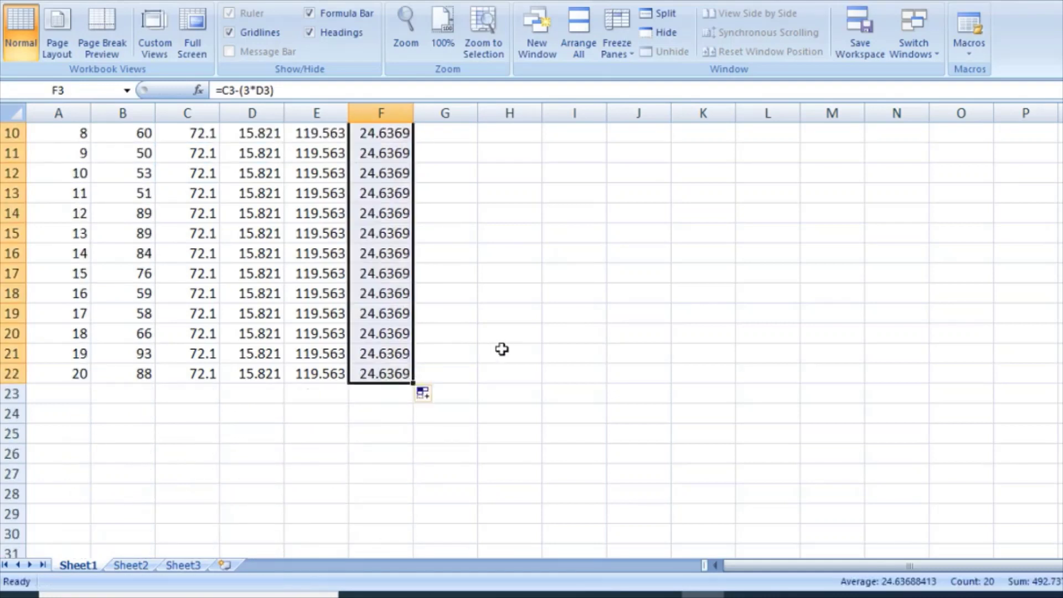
scroll(501, 349, up, 3)
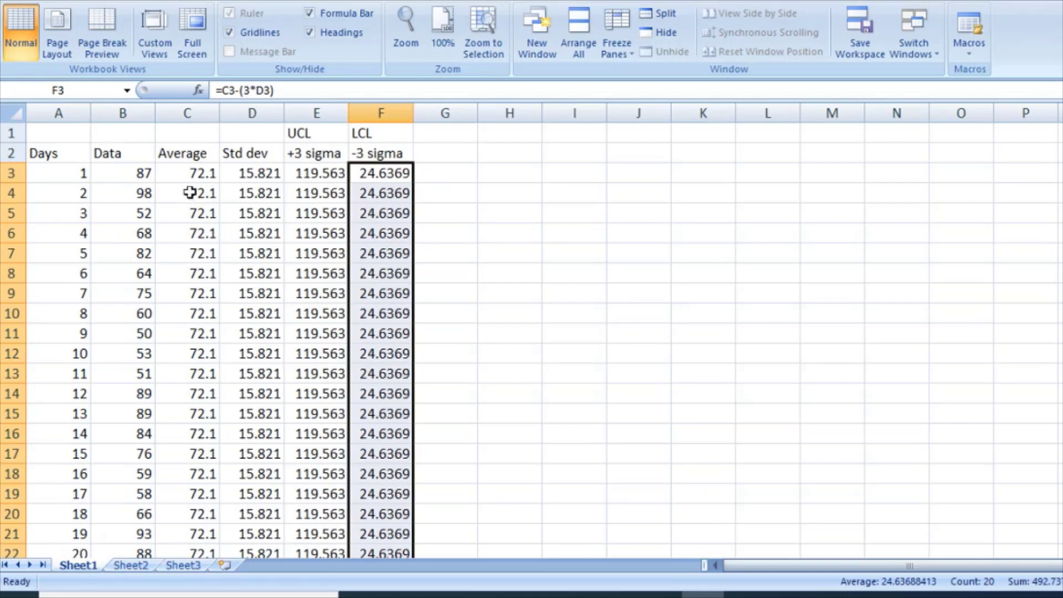
Select B2:C22 and E2:F22 as the chart range: Data, Average, +3 sigma and -3 sigma with headers
click(114, 155)
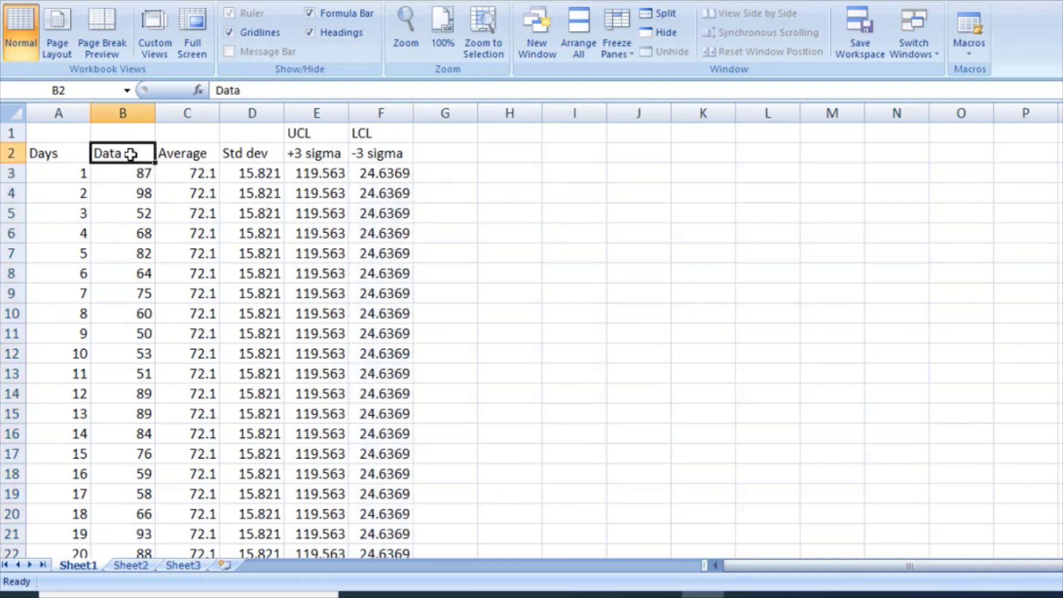
drag(131, 154, 119, 515)
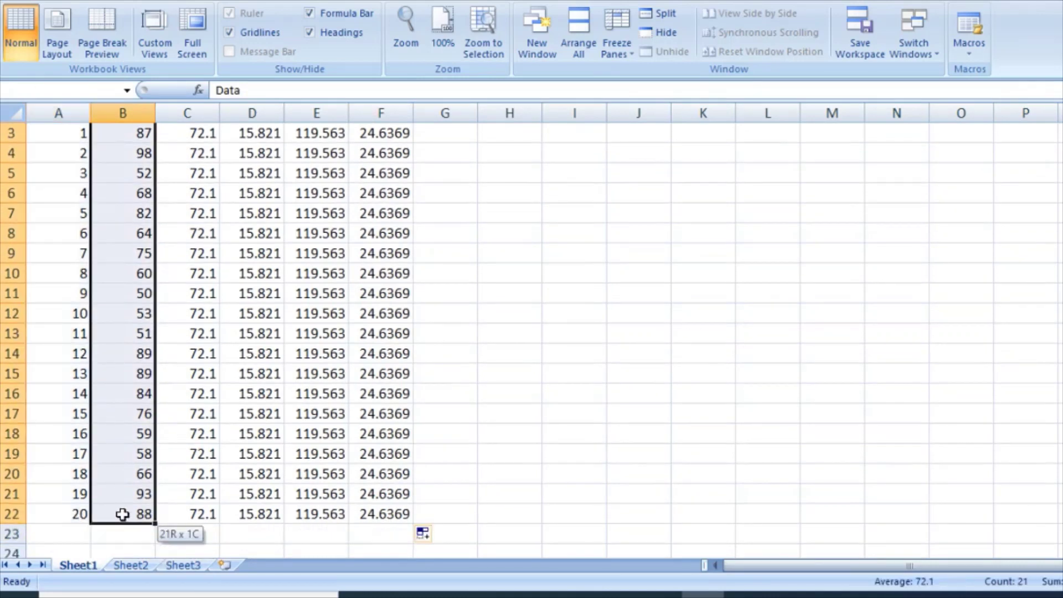
scroll(266, 431, up, 1)
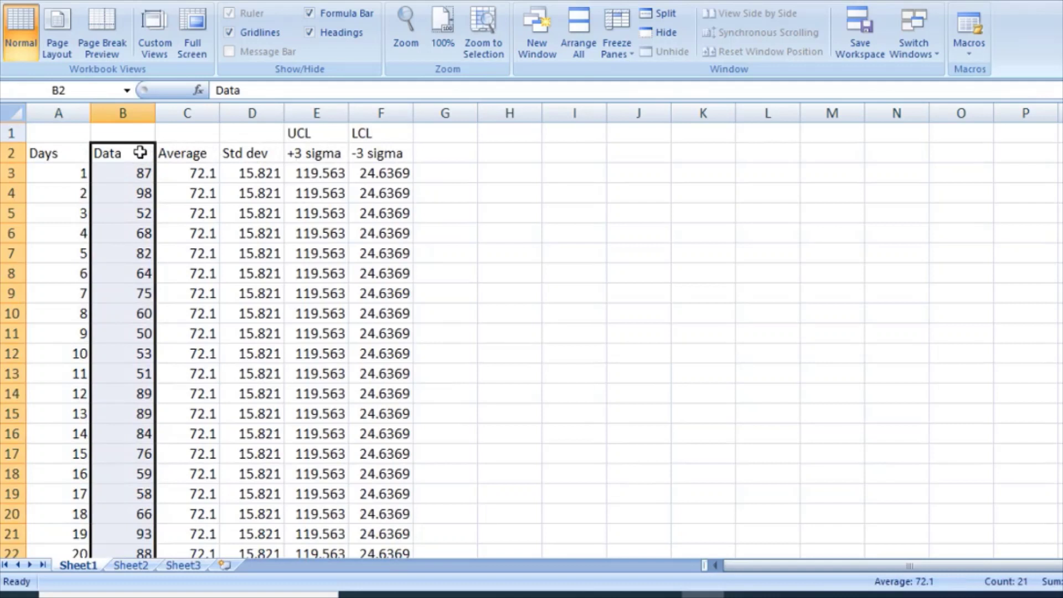
drag(184, 155, 180, 514)
scroll(361, 385, up, 1)
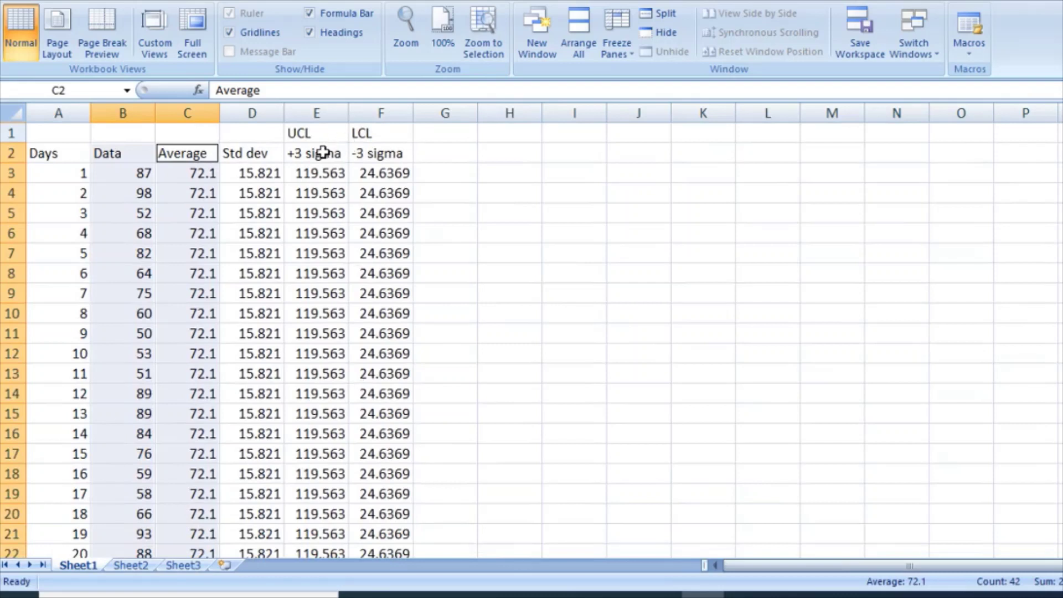
drag(327, 160, 378, 512)
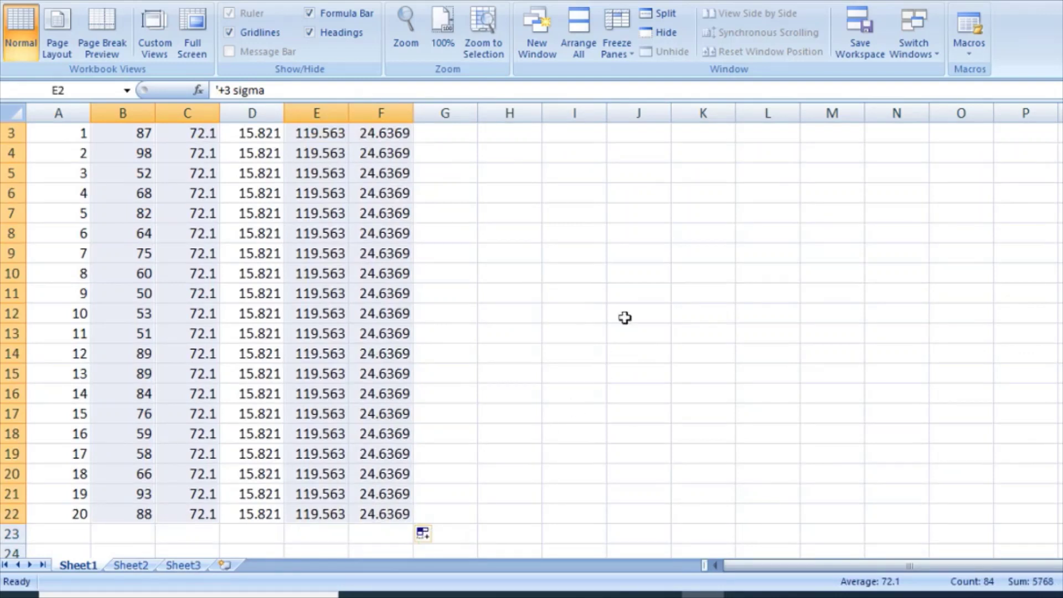
scroll(562, 235, up, 1)
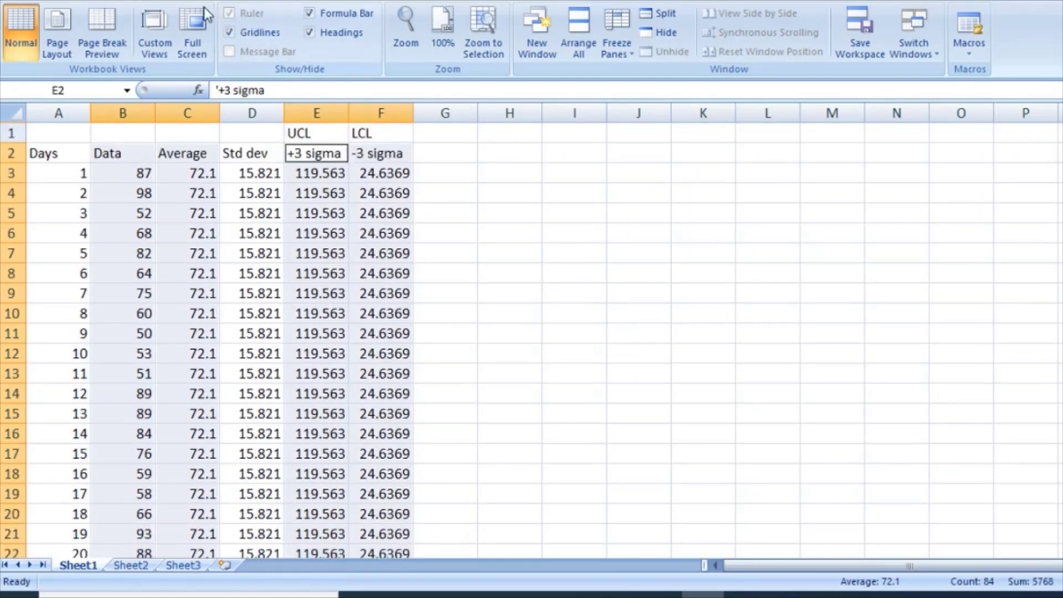
key(alt+n)
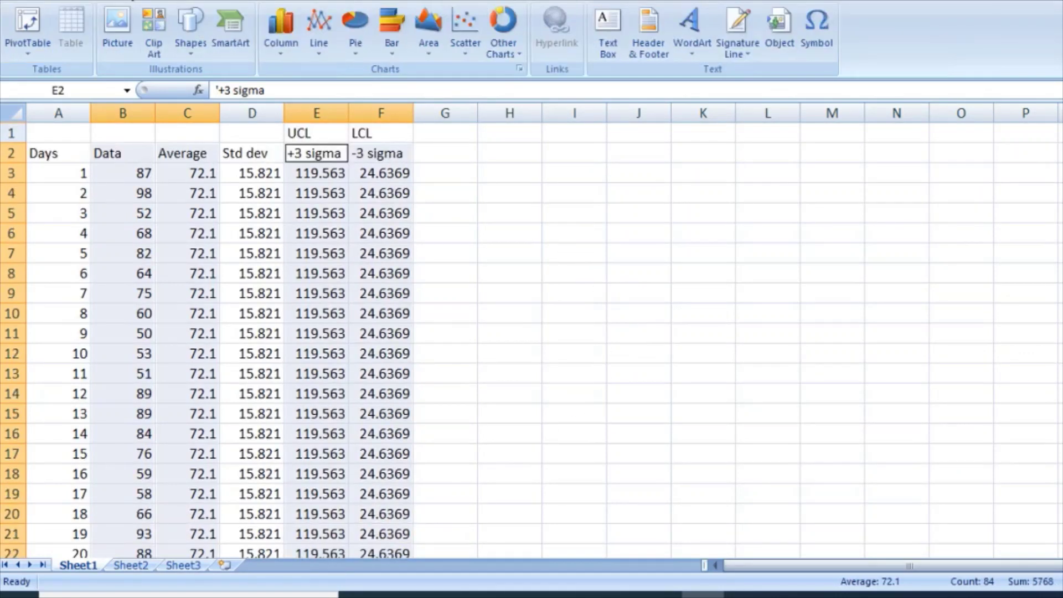
Insert a 2-D line chart of the four columns, move it beside the table, and remove horizontal gridlines
click(326, 52)
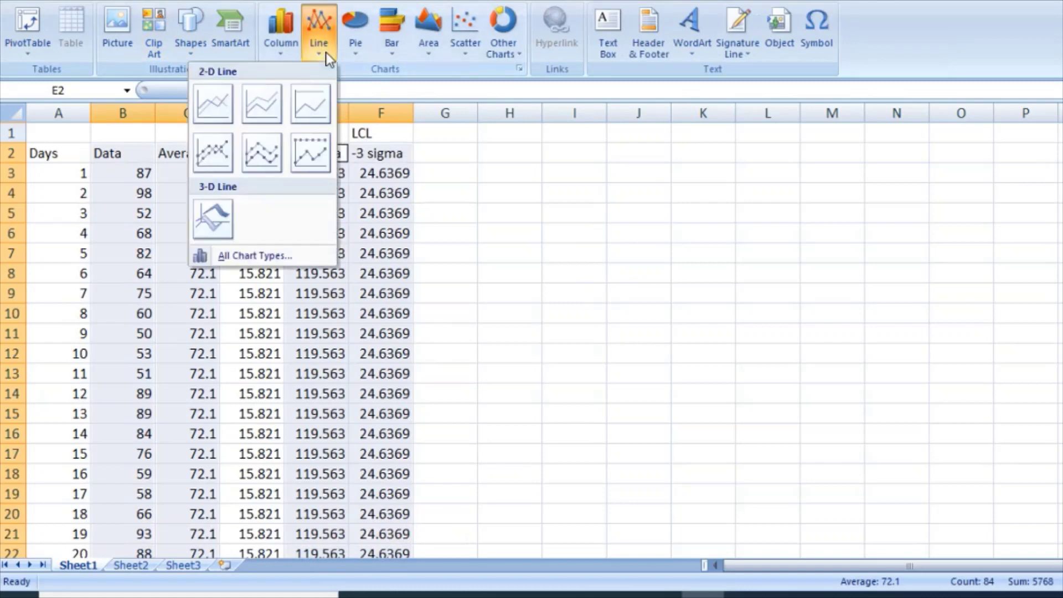
click(214, 105)
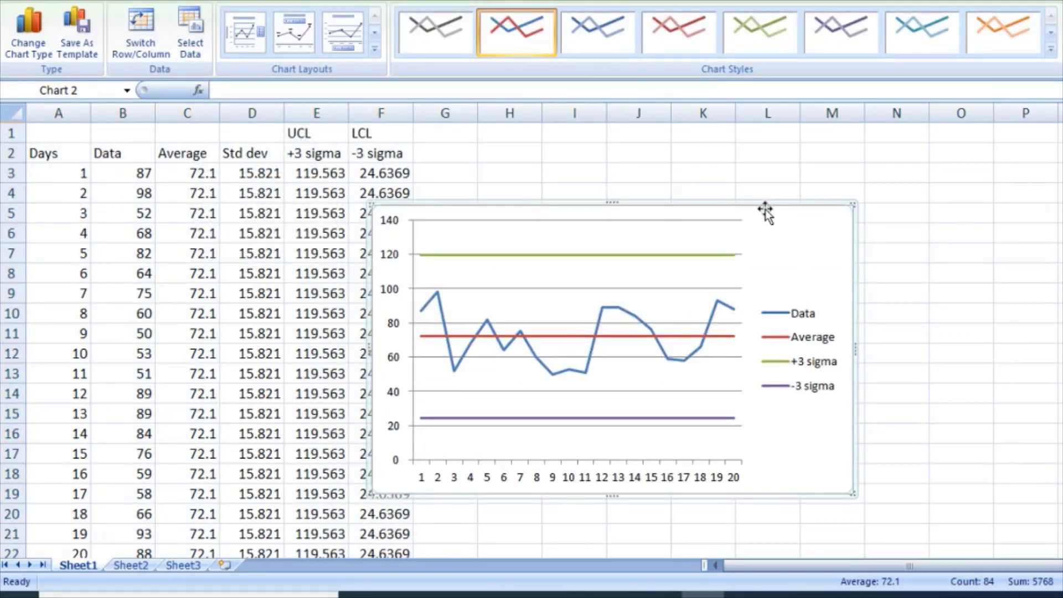
drag(767, 210, 909, 204)
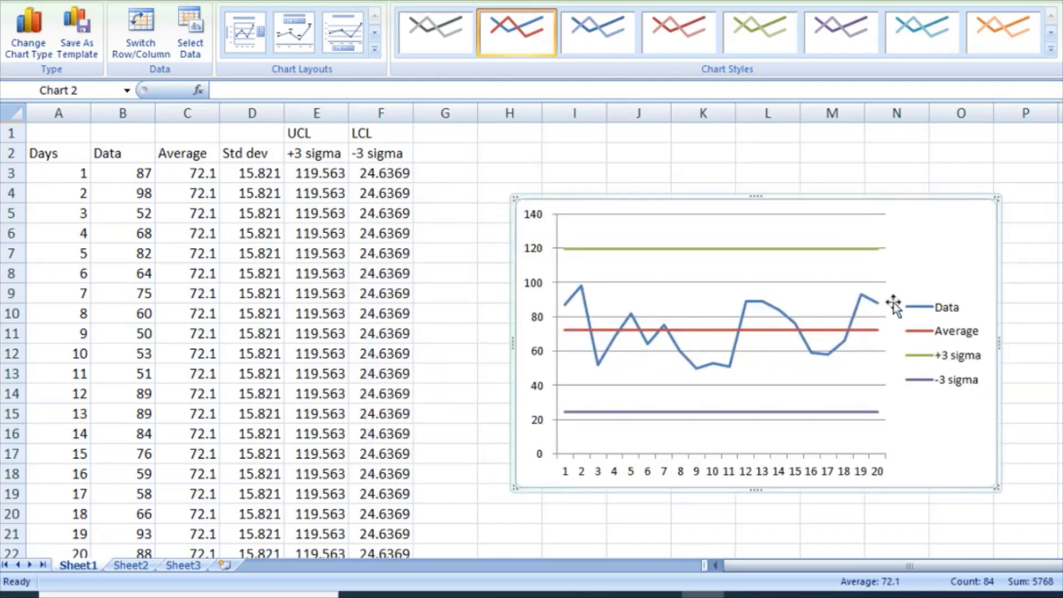
click(825, 317)
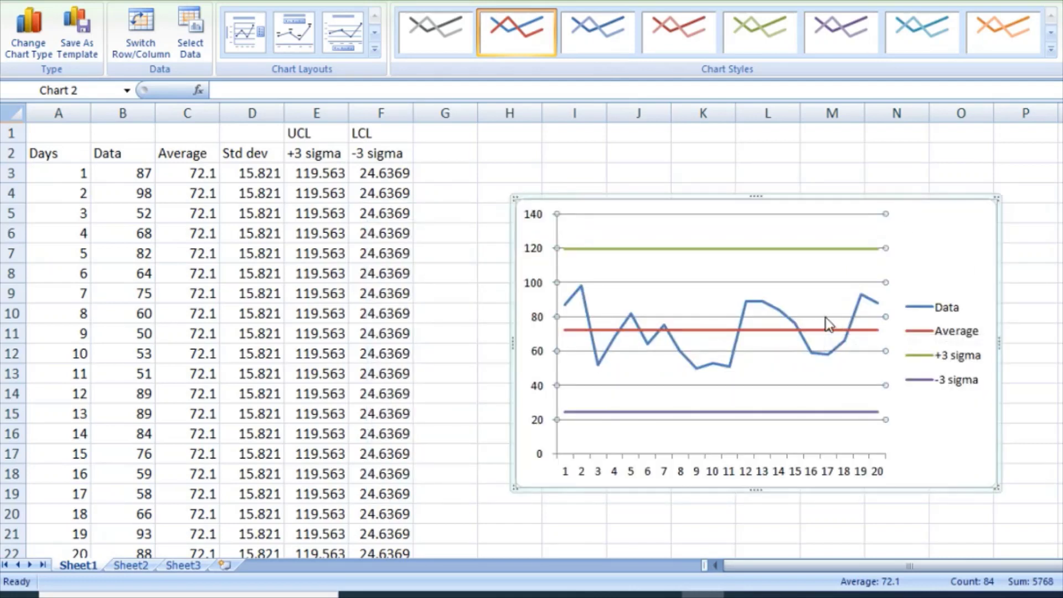
key(Delete)
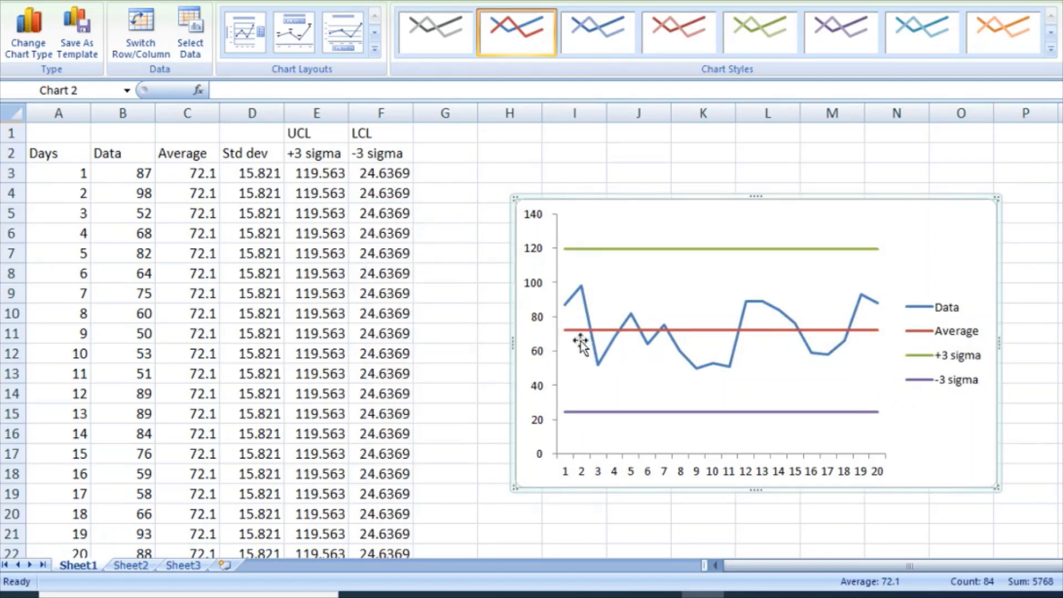
Add value data labels to every point on the Data series line
click(588, 320)
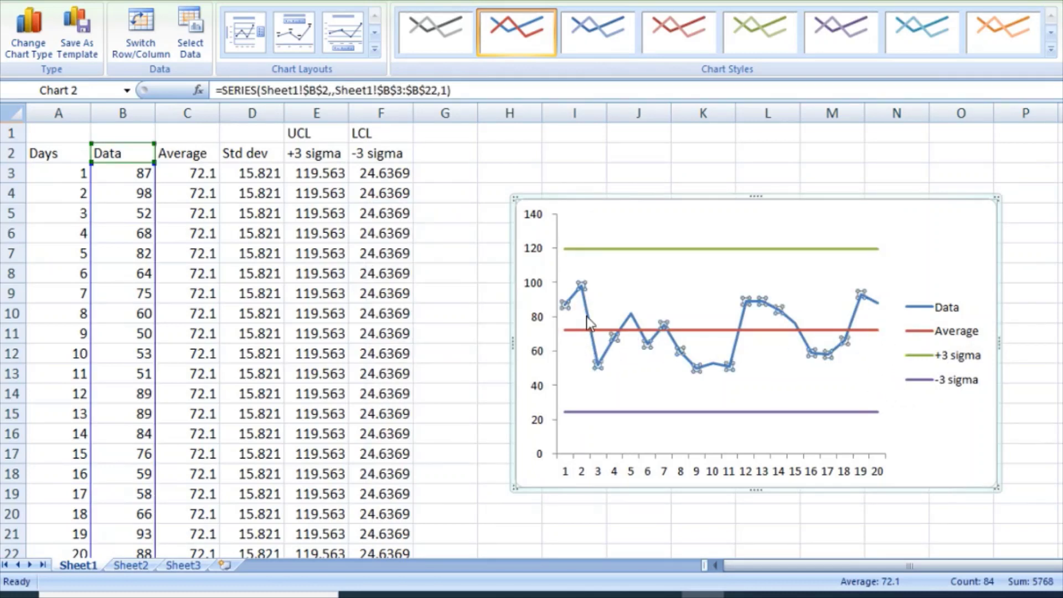
right_click(586, 317)
click(527, 427)
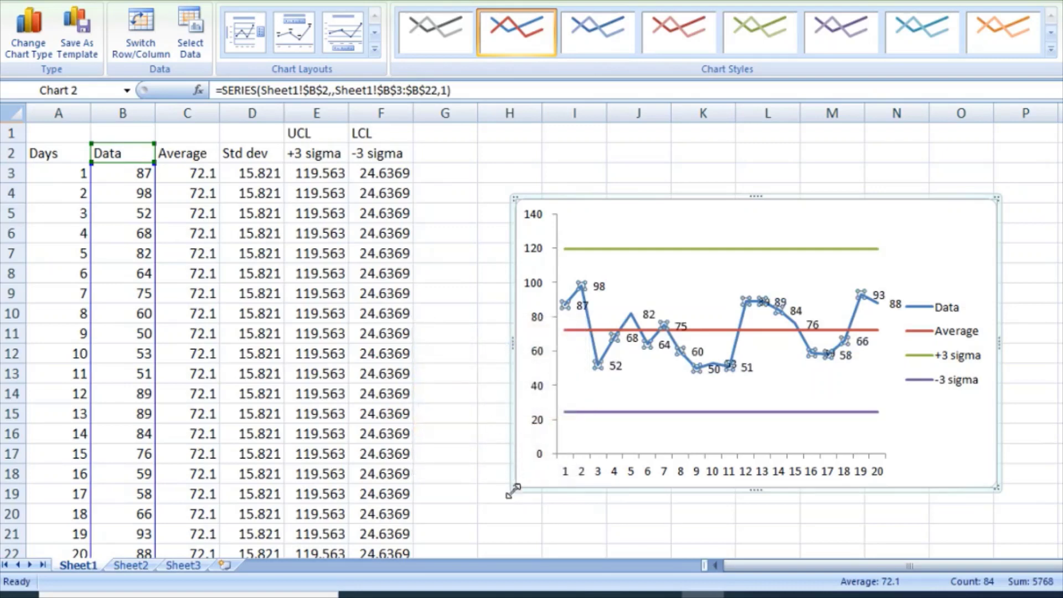
Enlarge the chart, then reposition it to uncover the header row and columns D–F
drag(511, 491, 349, 502)
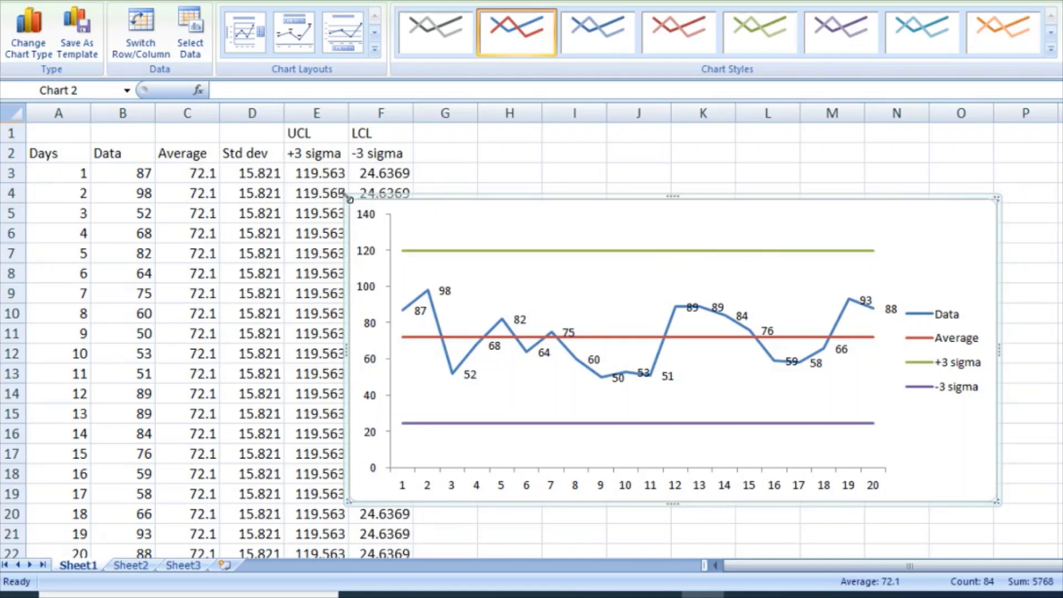
drag(347, 198, 232, 149)
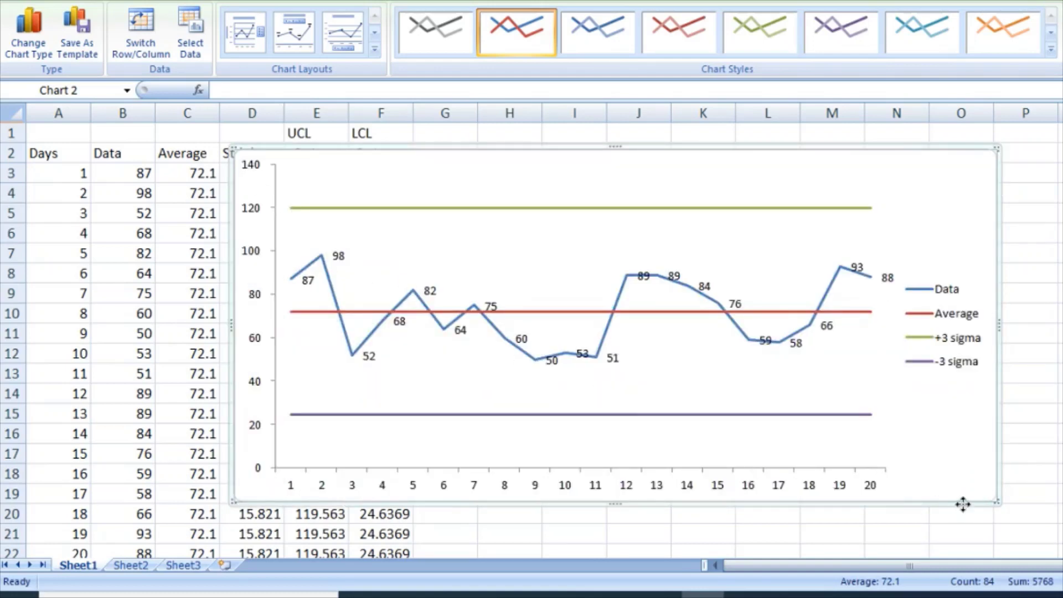
drag(963, 504, 955, 524)
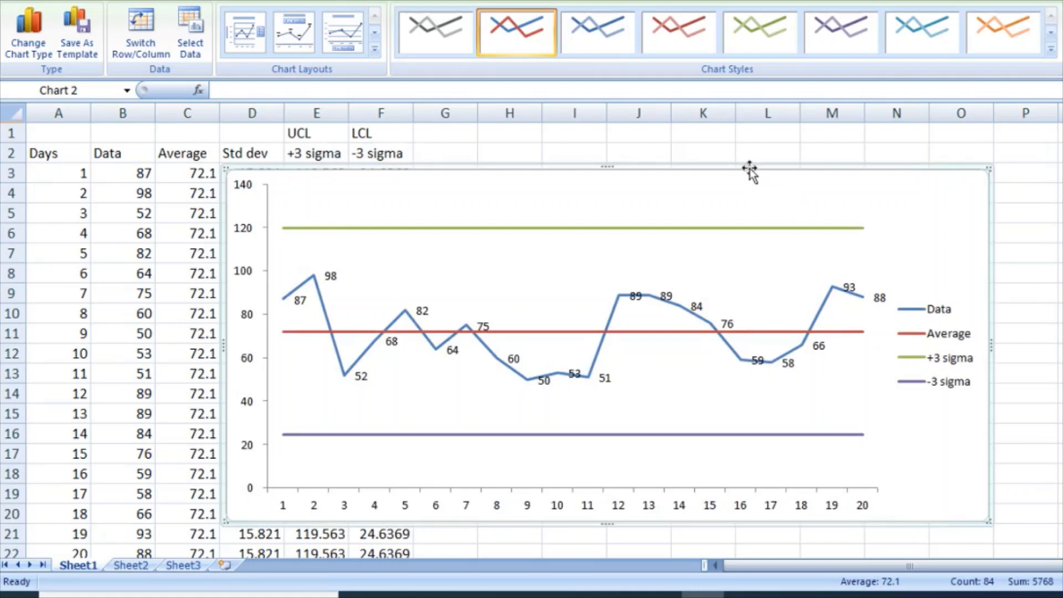
drag(781, 159, 901, 139)
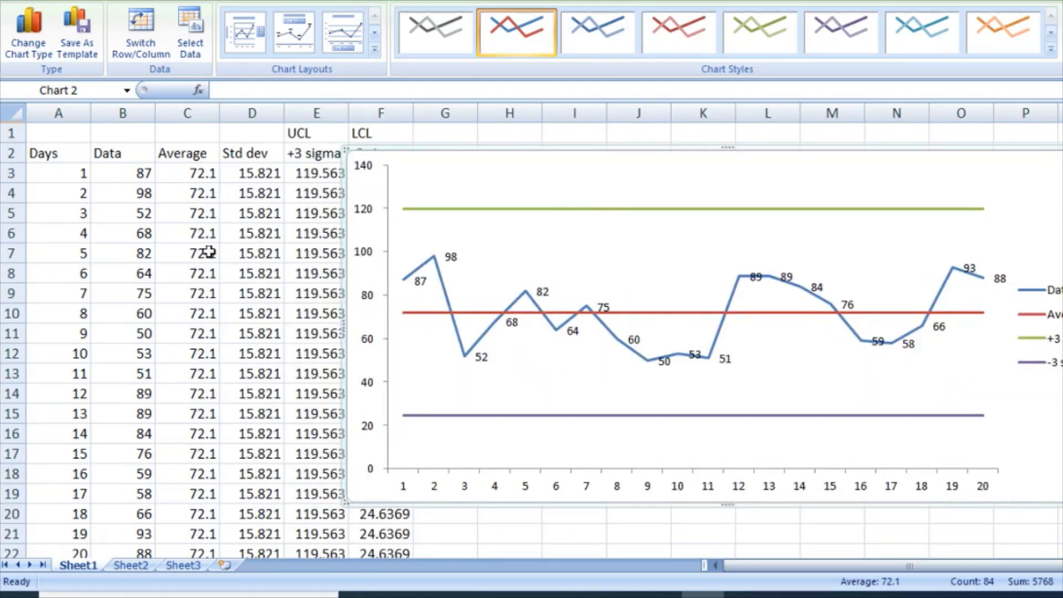
Enter 150 as day 2's value in B4, then select the Data line to inspect the spike
click(139, 200)
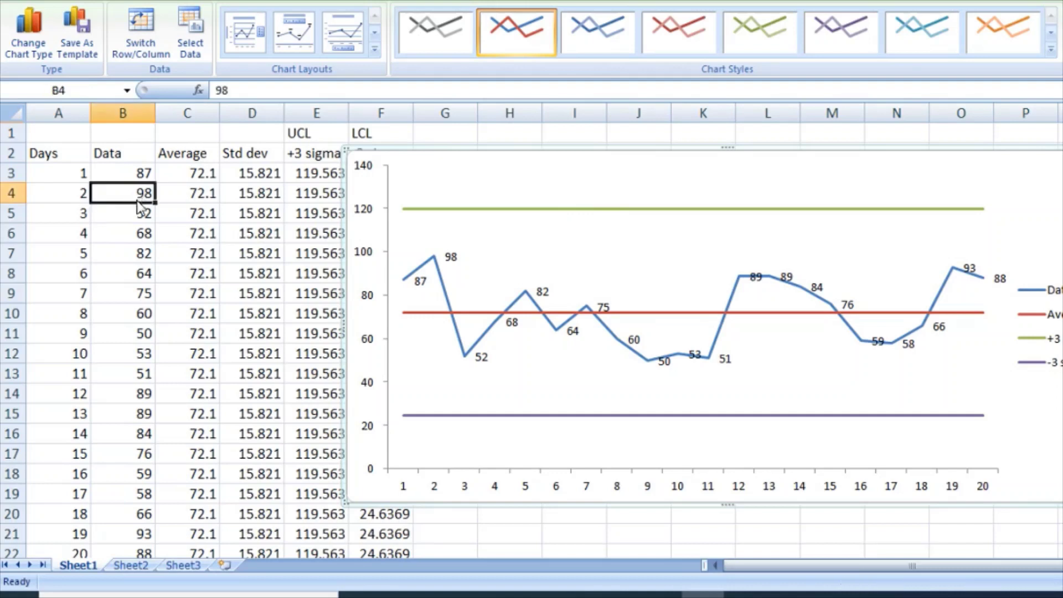
text(150)
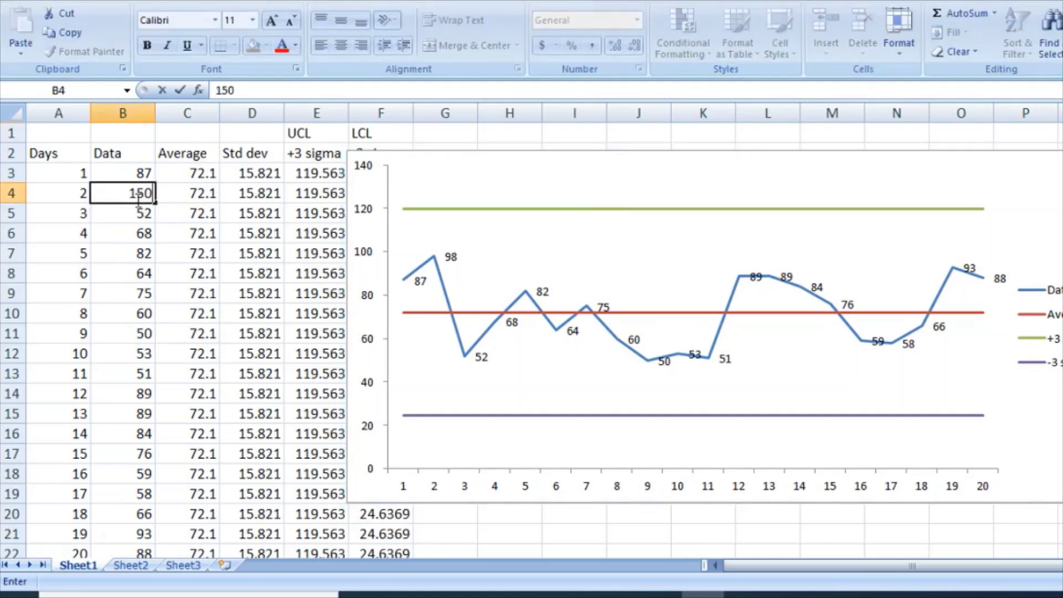
key(Return)
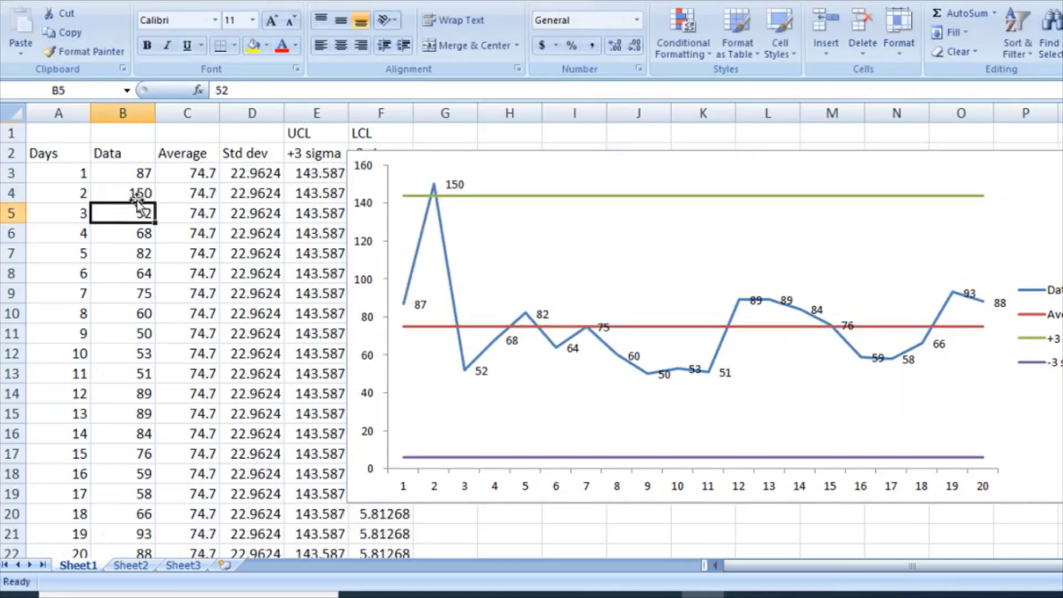
click(434, 189)
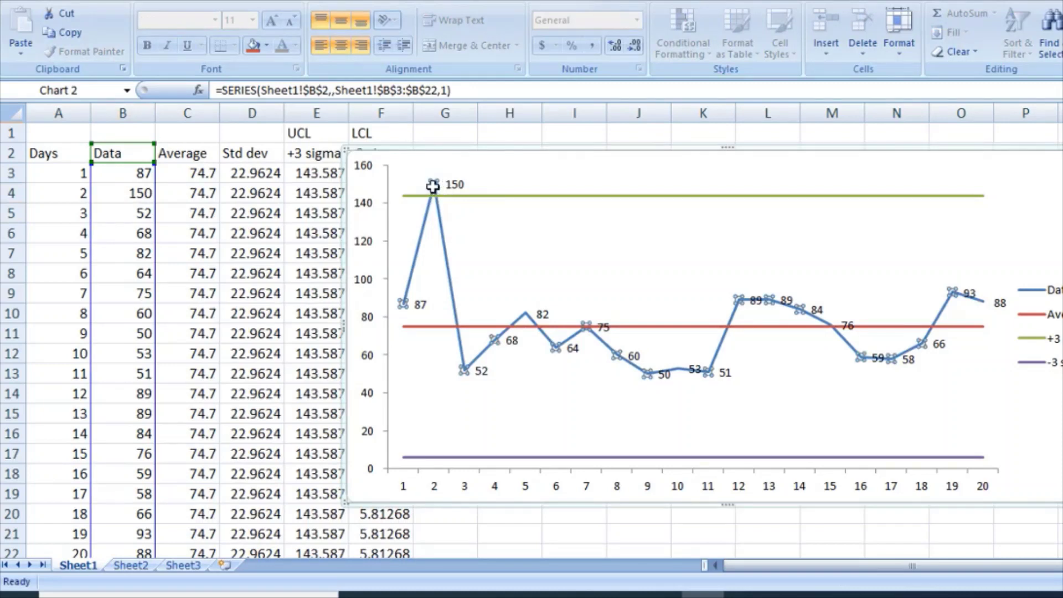